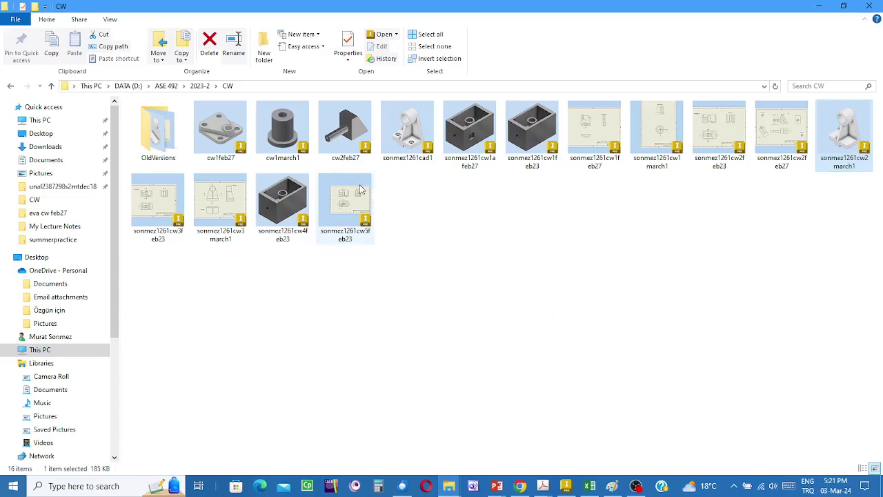
Step: Create a new folder named sonmez1261cw1march1 inside the CW folder
click(262, 43)
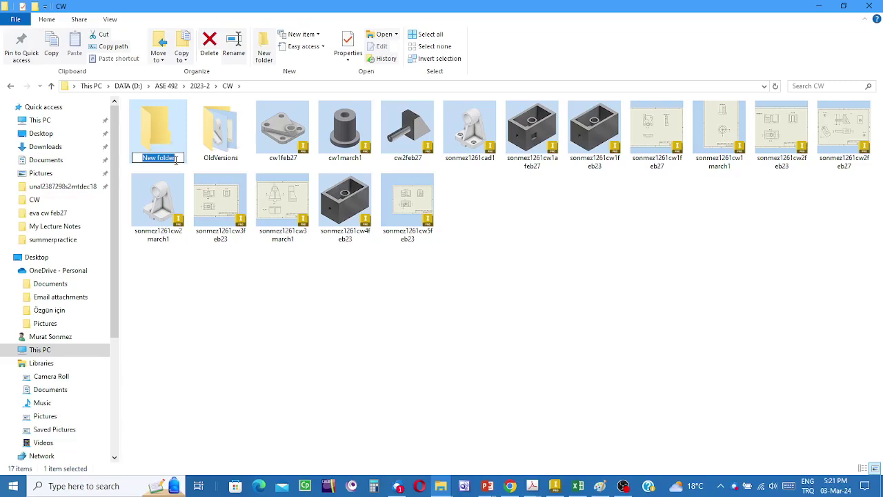
text(sonmez)
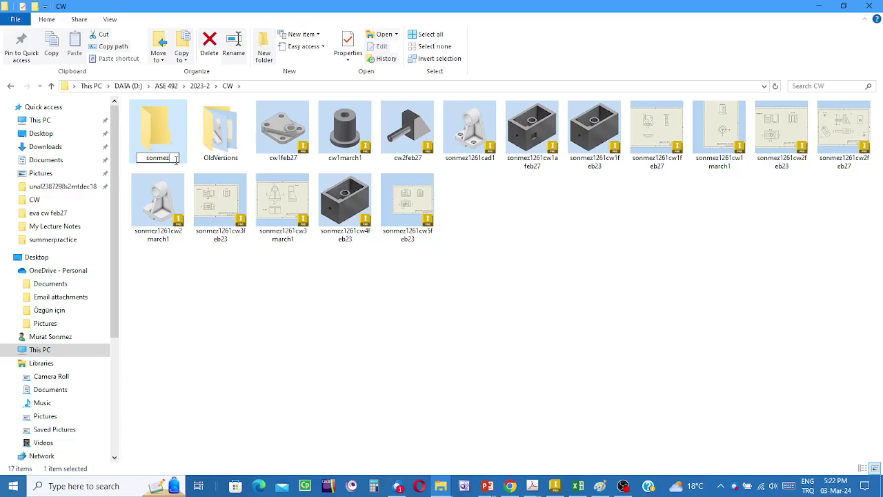
text(1261)
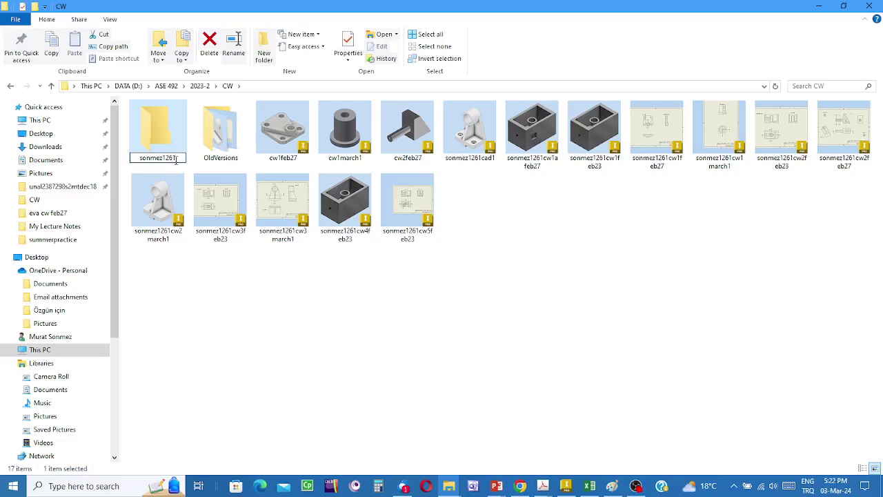
text(c)
text(w)
text(1)
text(01)
key(BackSpace)
key(BackSpace)
text(march1)
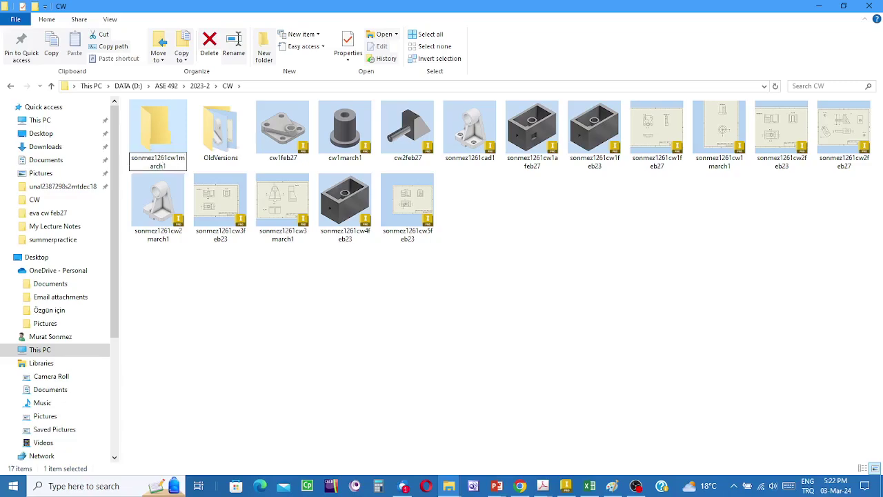
key(Return)
click(423, 285)
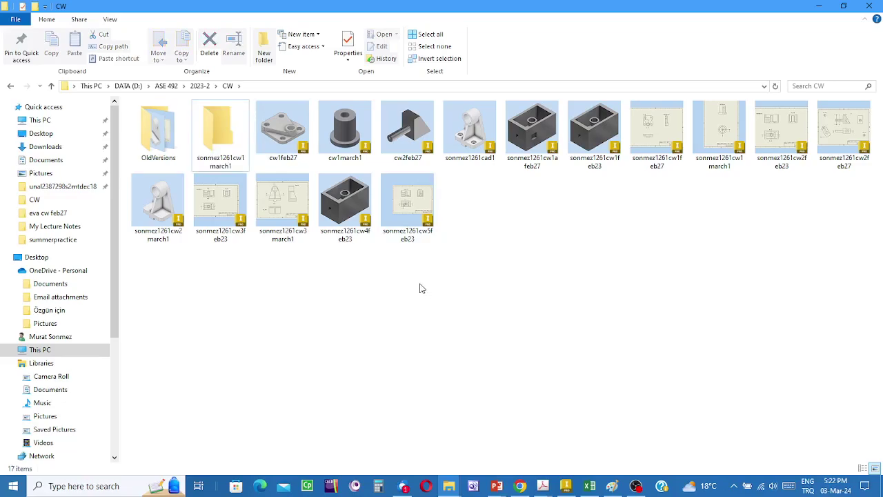
double_click(221, 129)
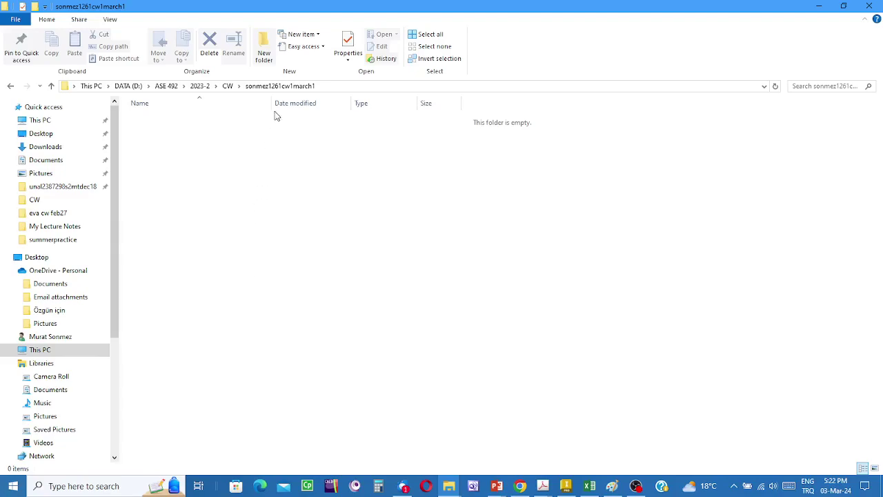
click(263, 48)
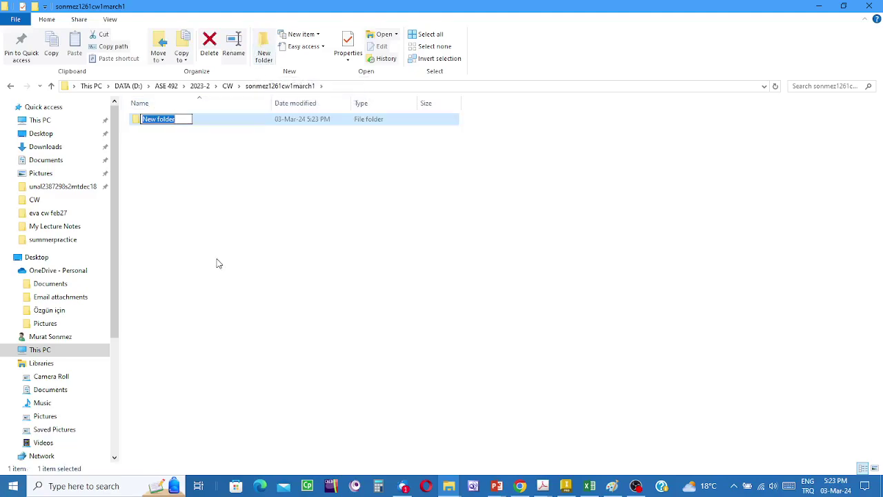
text(sonme)
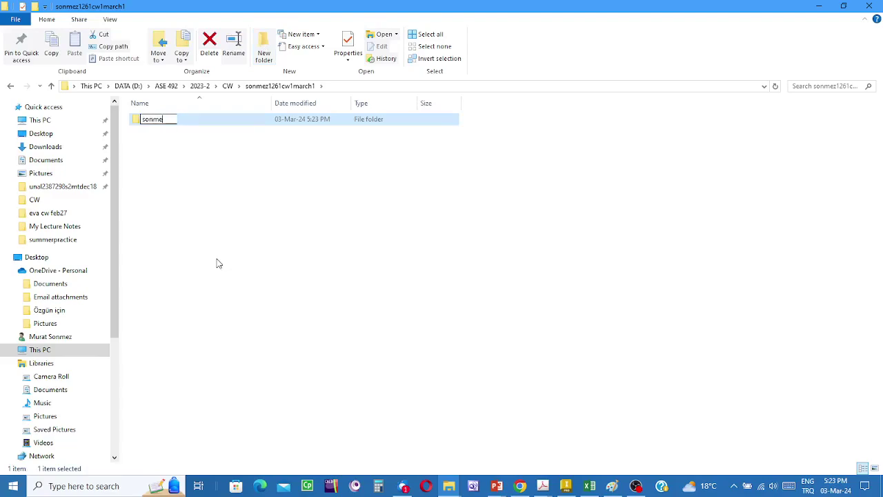
text(z1261cw1)
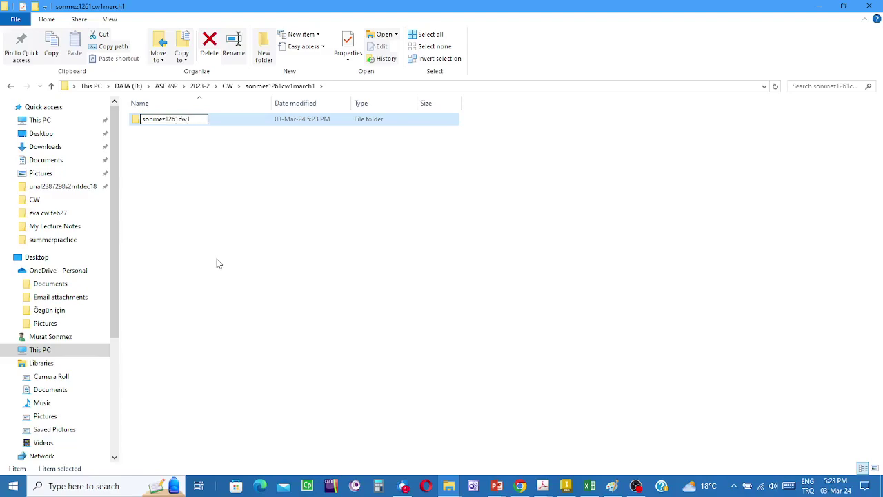
text(packagema)
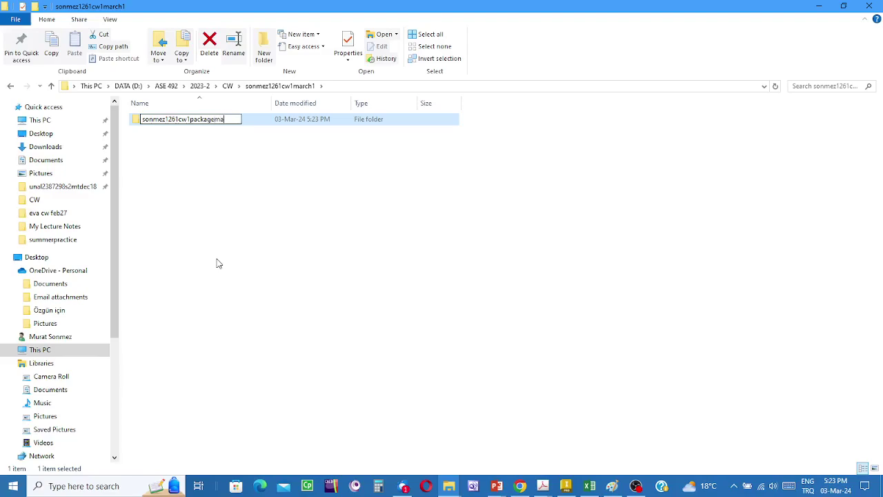
text(rch1)
click(387, 287)
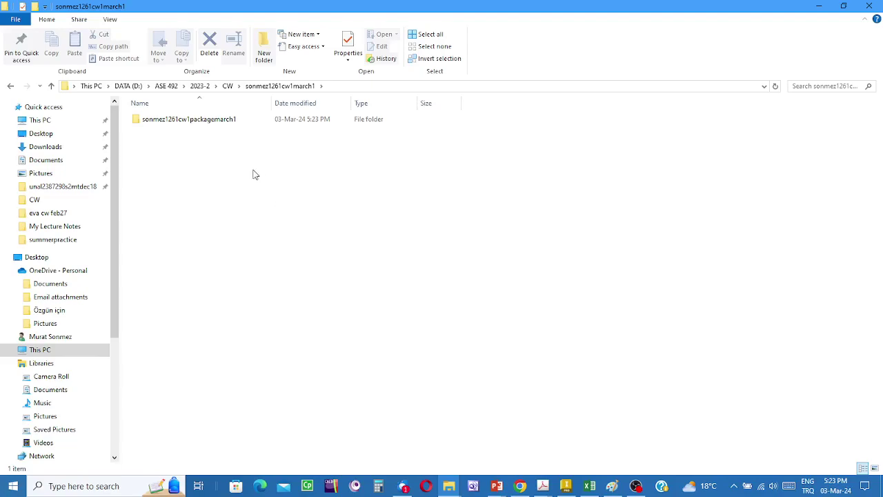
Step: Copy the part file sonmez1261cad1 from the CW folder into the sonmez1261cw1march1 folder
click(227, 86)
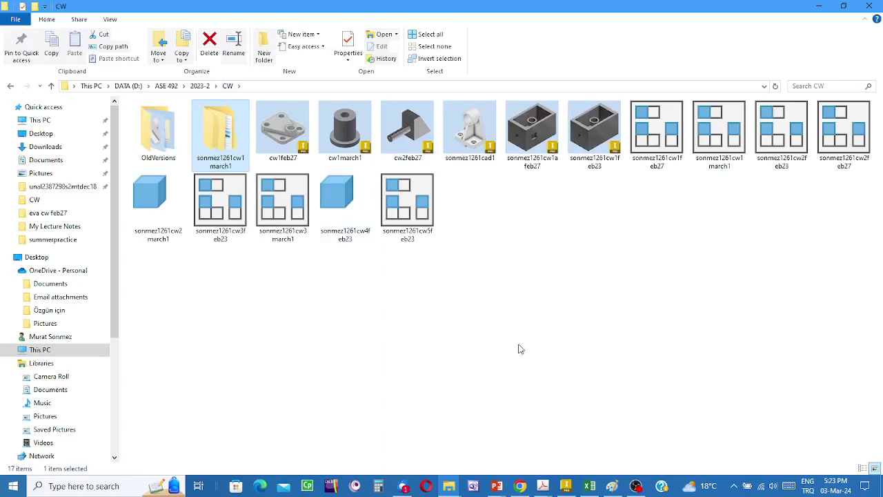
right_click(456, 135)
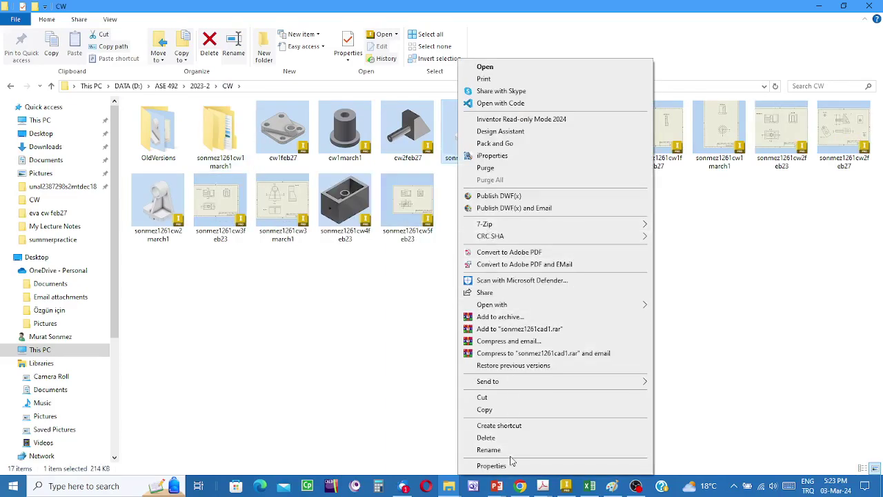
click(485, 409)
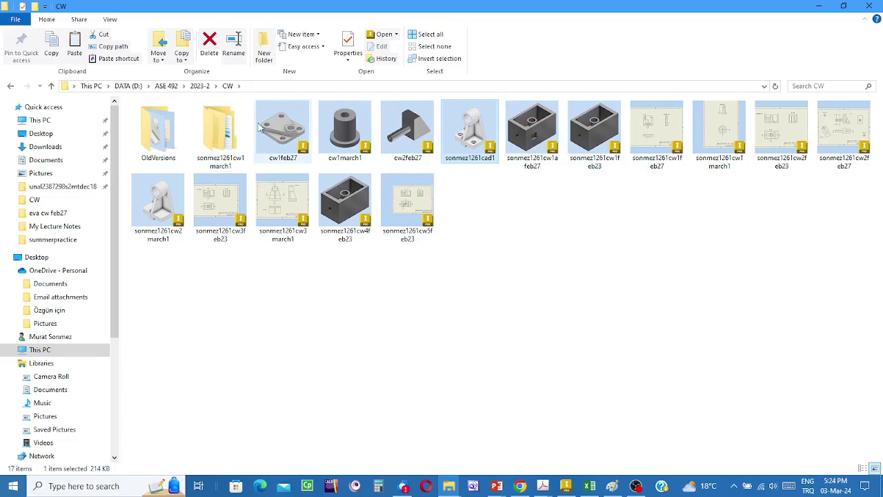
double_click(220, 131)
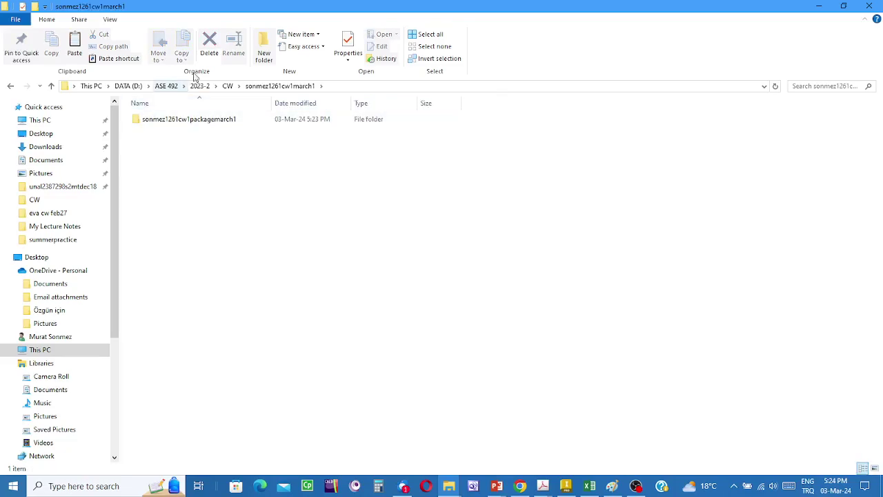
right_click(175, 174)
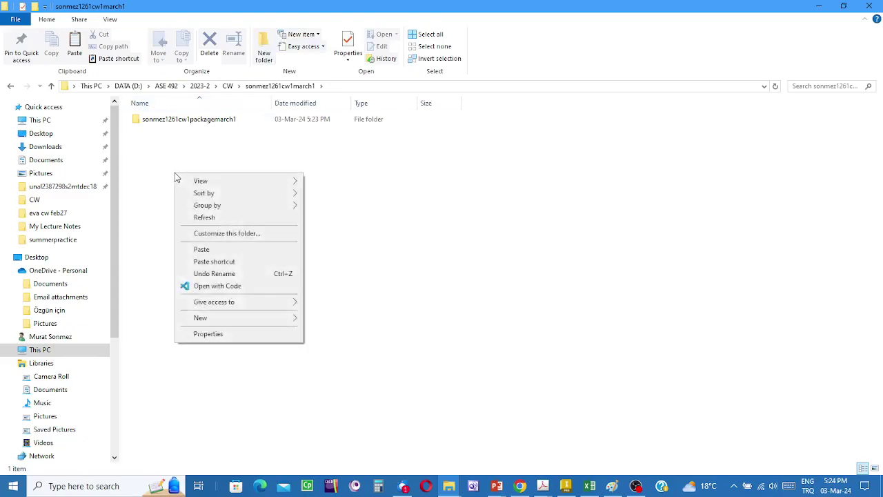
click(204, 251)
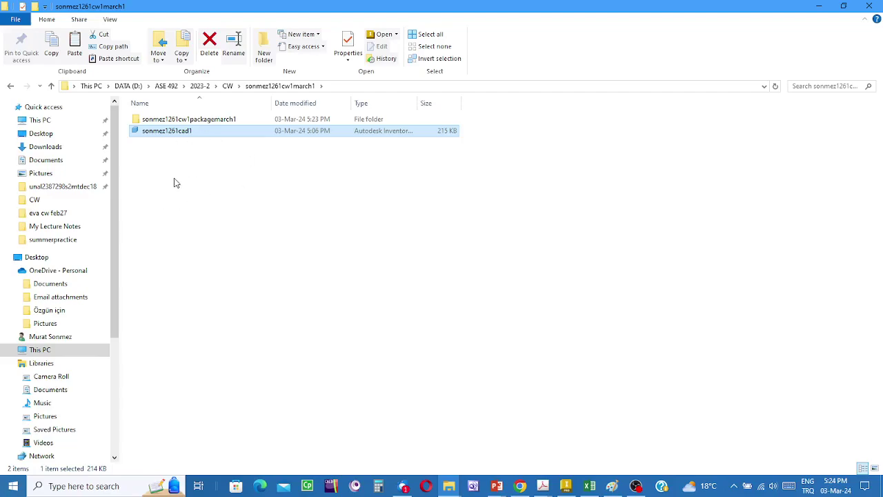
click(212, 173)
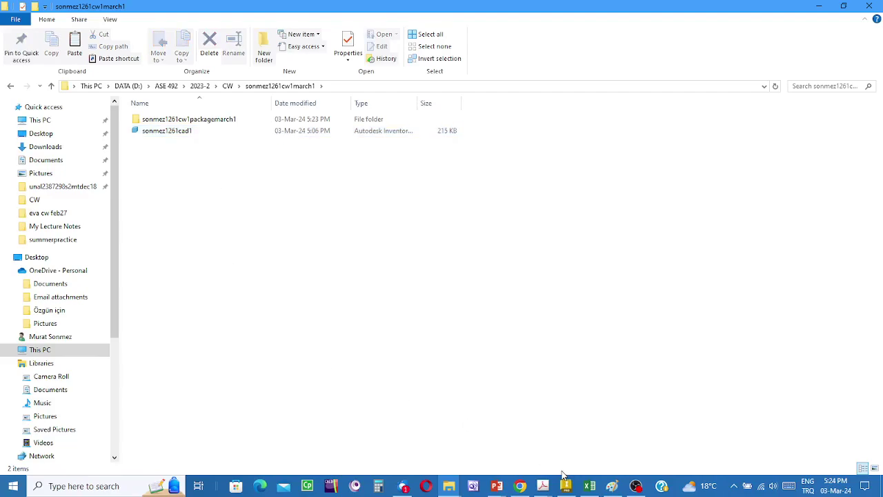
Step: Switch to Autodesk Inventor and close the open part sonmez1261cad1.ipt
mouse_move(567, 491)
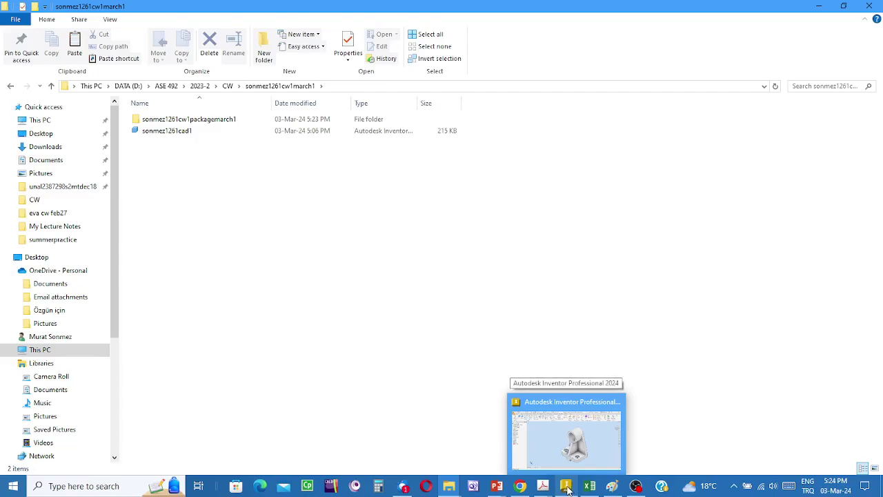
click(566, 487)
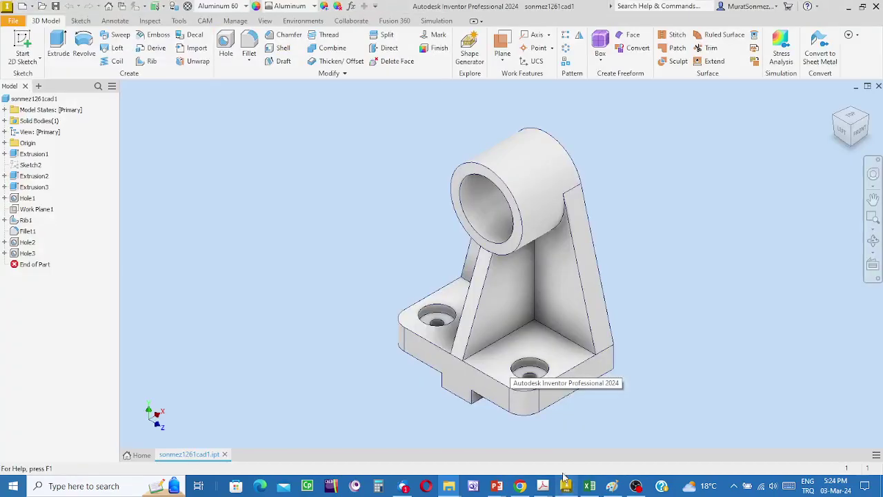
click(224, 456)
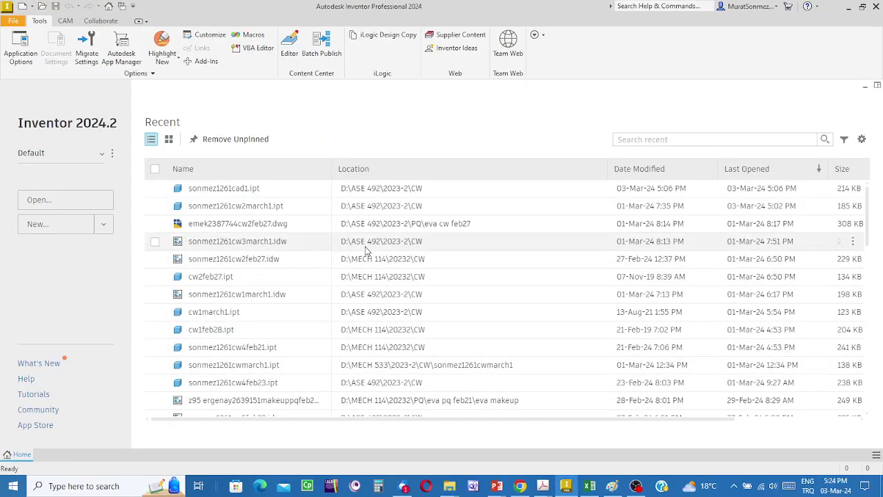
Step: Look through the list of available projects and choose the Default project
click(102, 158)
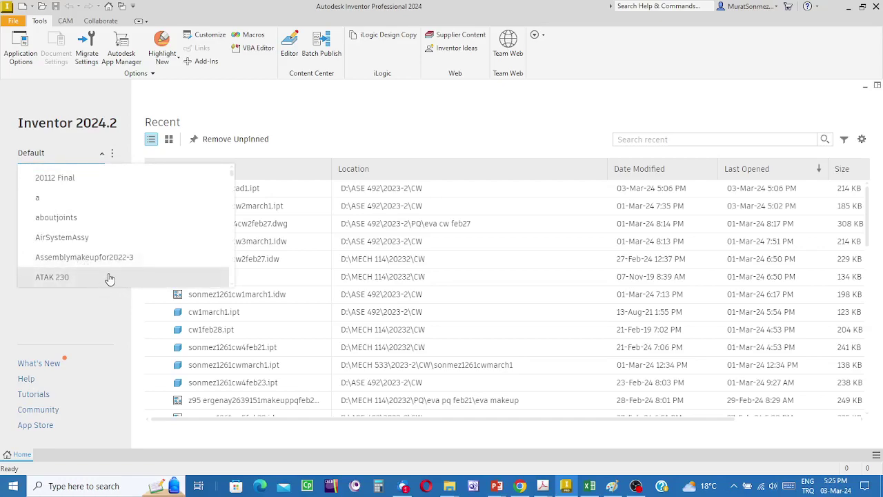
scroll(109, 278, down, 1)
scroll(102, 270, down, 1)
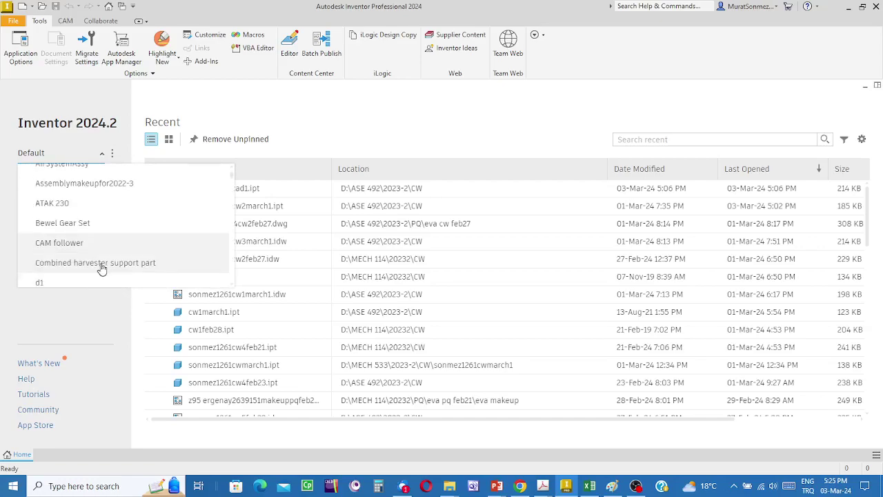
scroll(102, 269, down, 3)
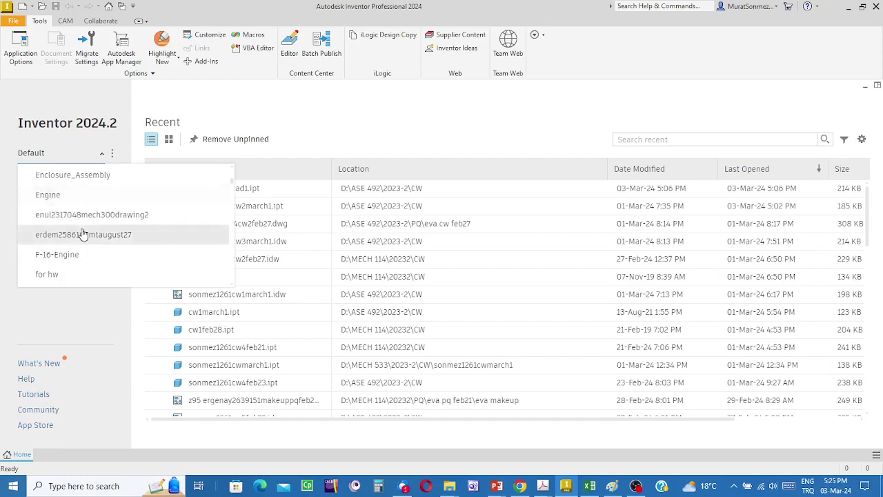
scroll(83, 234, up, 3)
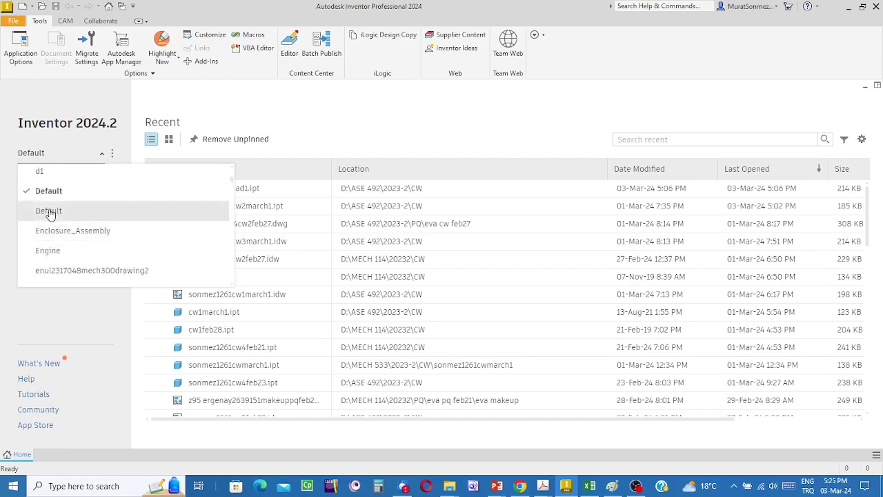
click(48, 191)
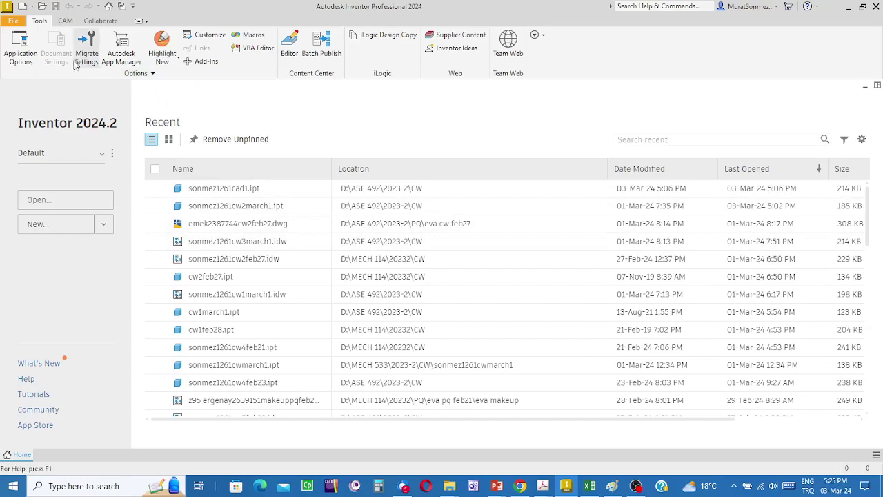
Step: Open the Projects manager for creating or editing projects and reposition its window
click(11, 21)
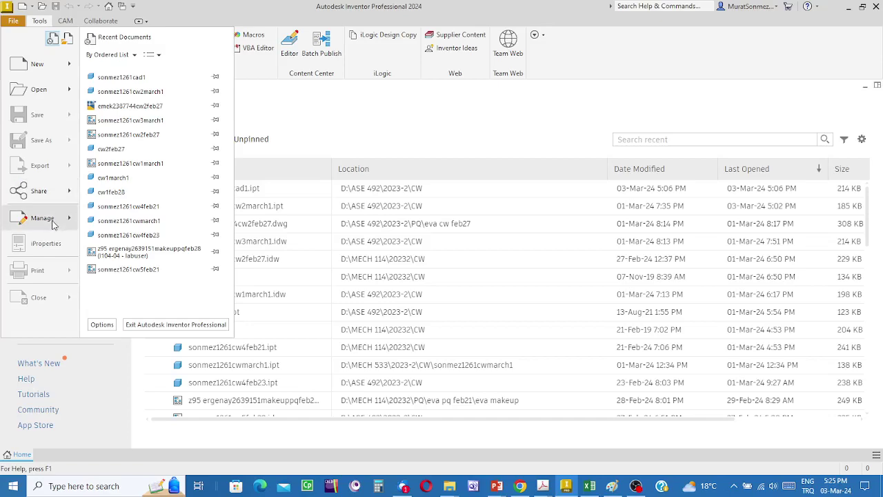
mouse_move(53, 224)
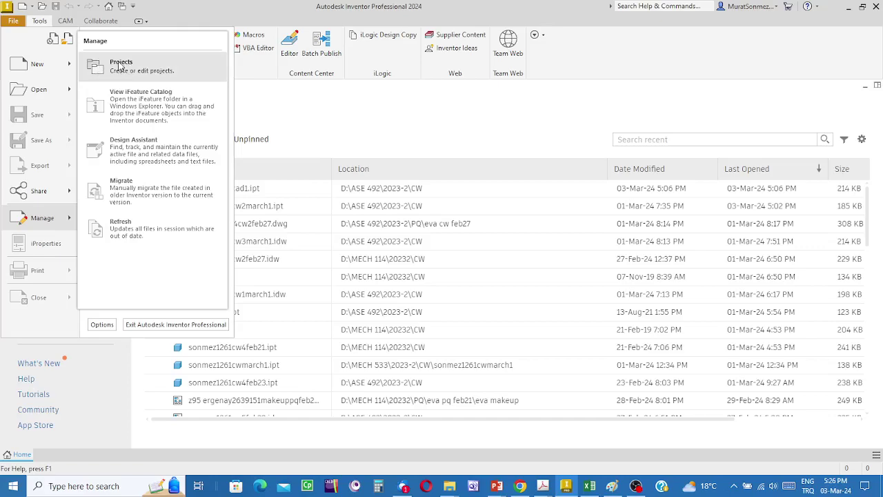
key(Escape)
key(Escape)
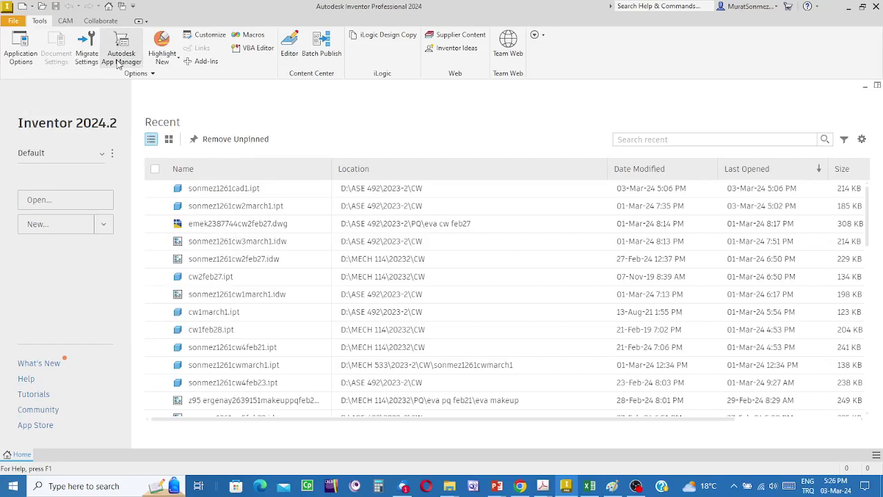
click(118, 64)
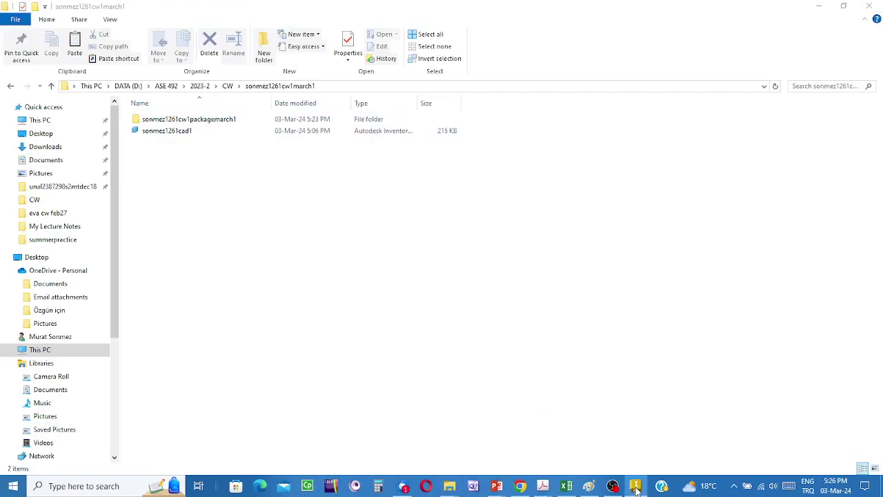
mouse_move(641, 492)
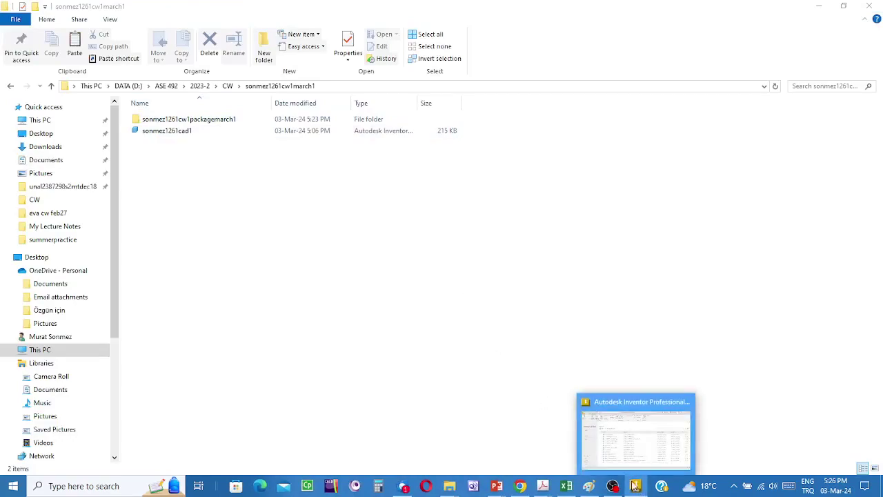
click(625, 453)
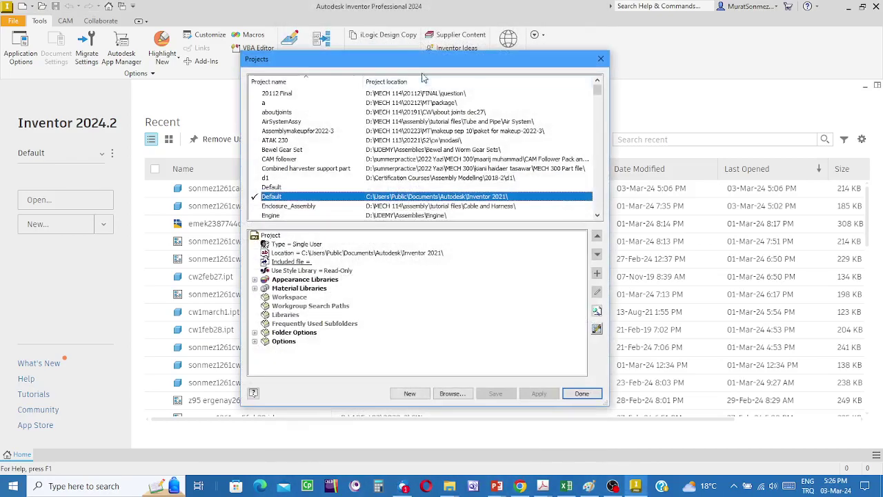
drag(403, 59, 345, 45)
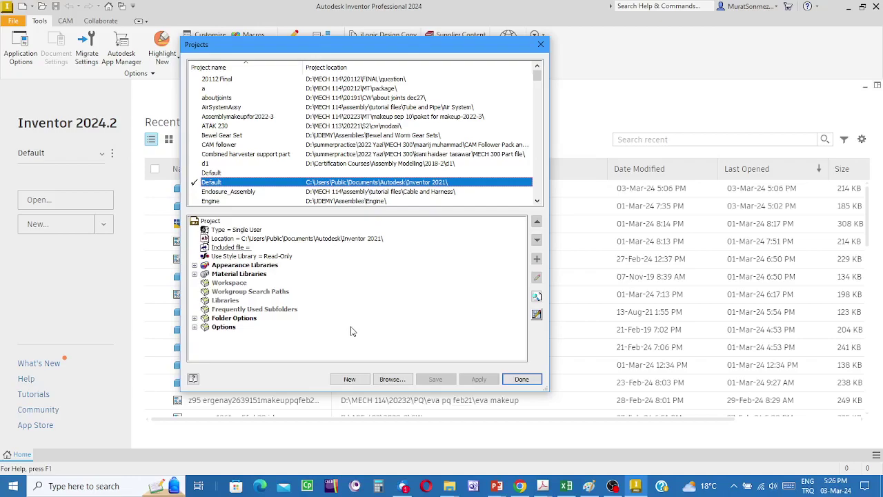
Step: Start creating a new project of the single user type and continue to its project file settings
click(346, 381)
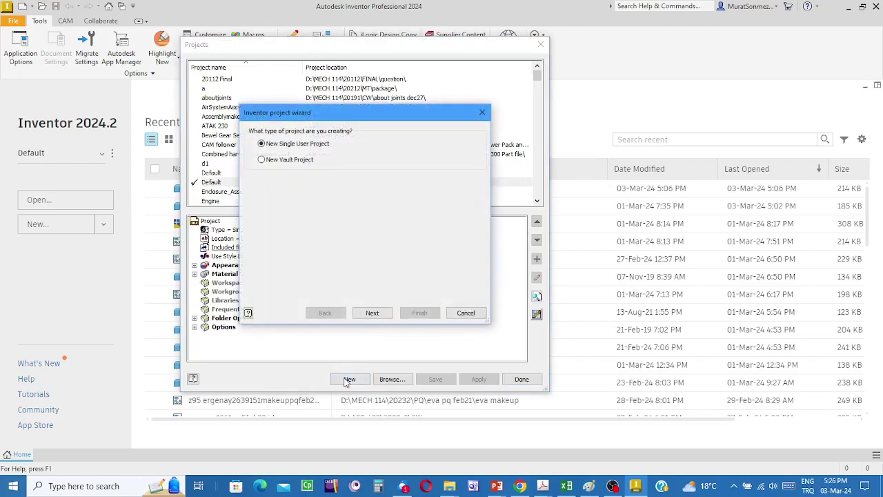
drag(336, 120, 368, 94)
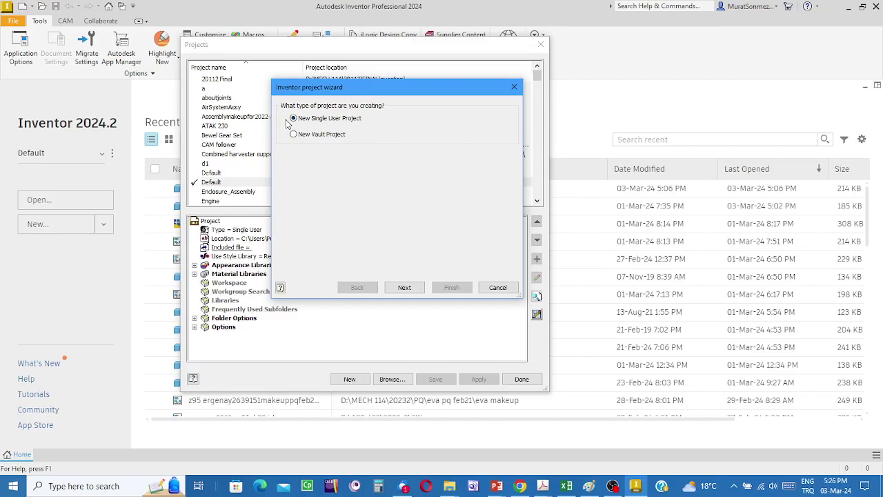
click(405, 288)
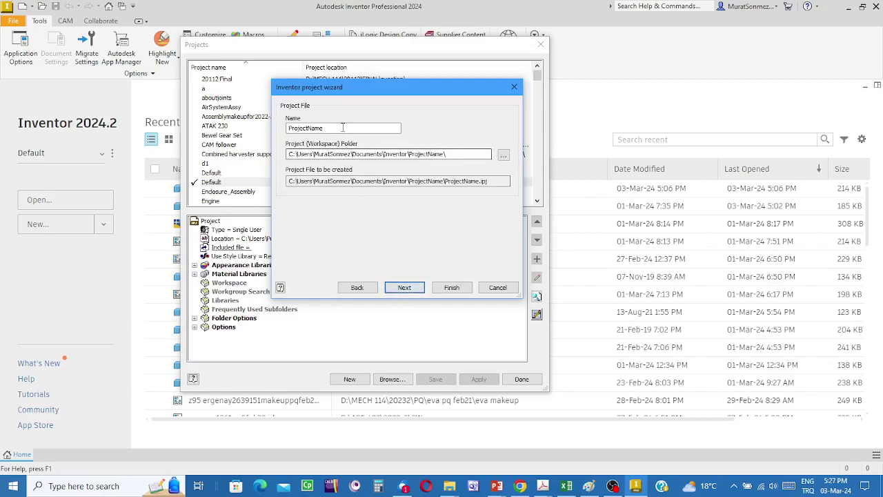
Step: Name the new project sonmez1261cw1march1
double_click(343, 128)
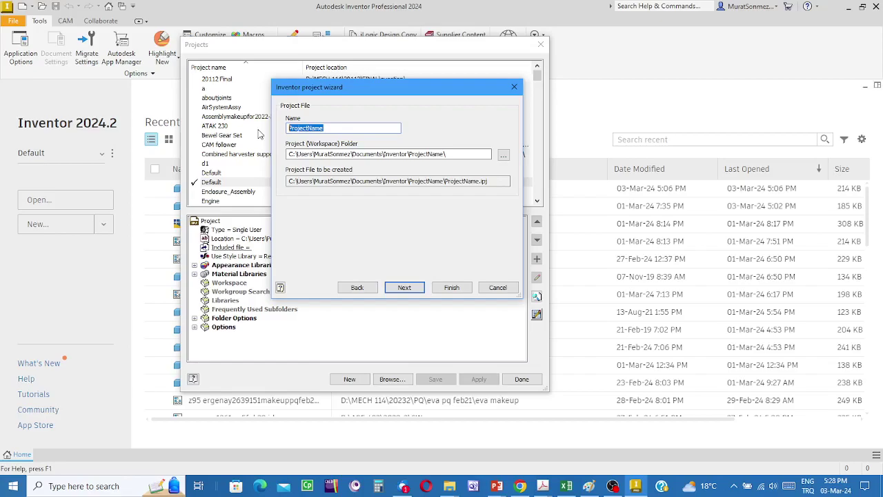
text(so)
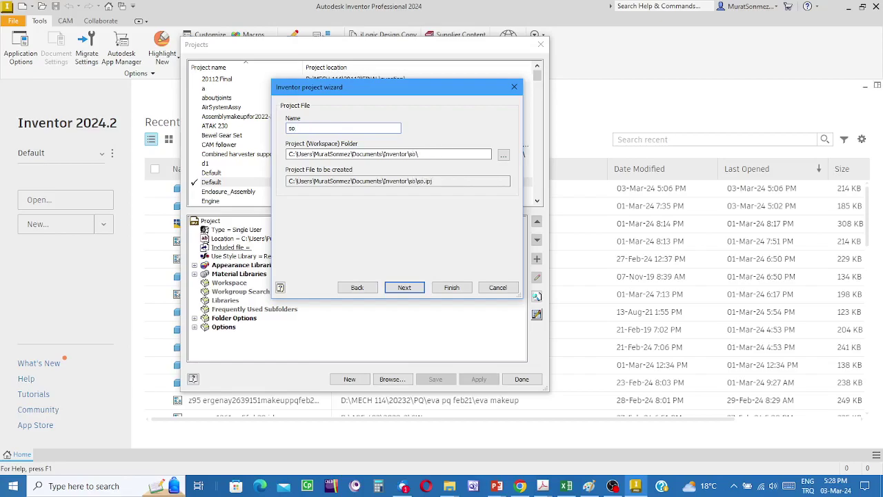
text(nmez12)
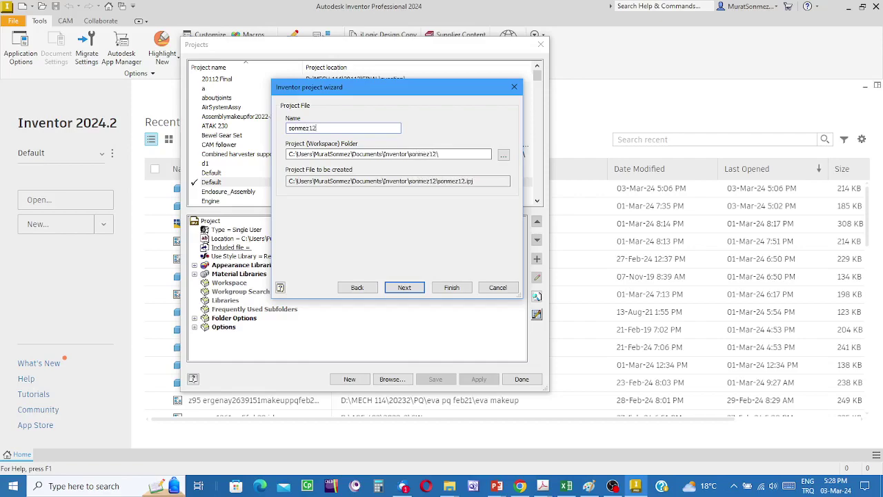
key(BackSpace)
text(61)
key(BackSpace)
key(BackSpace)
text(261cw1)
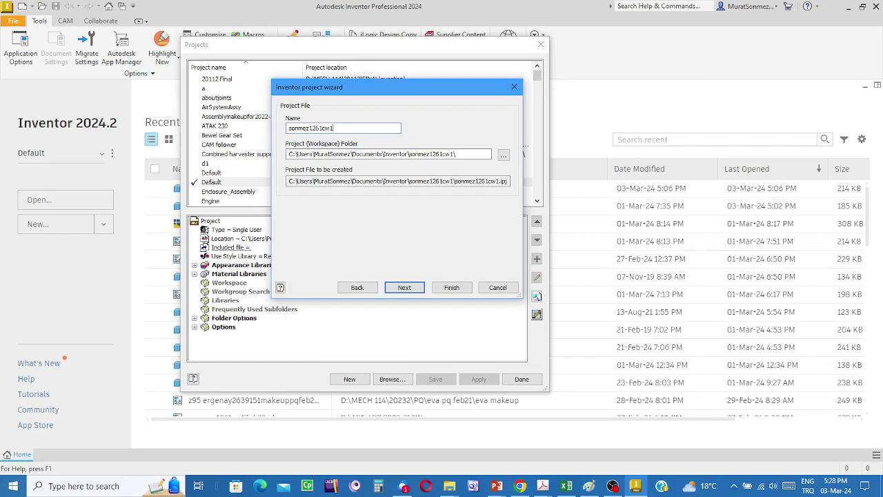
text(march1)
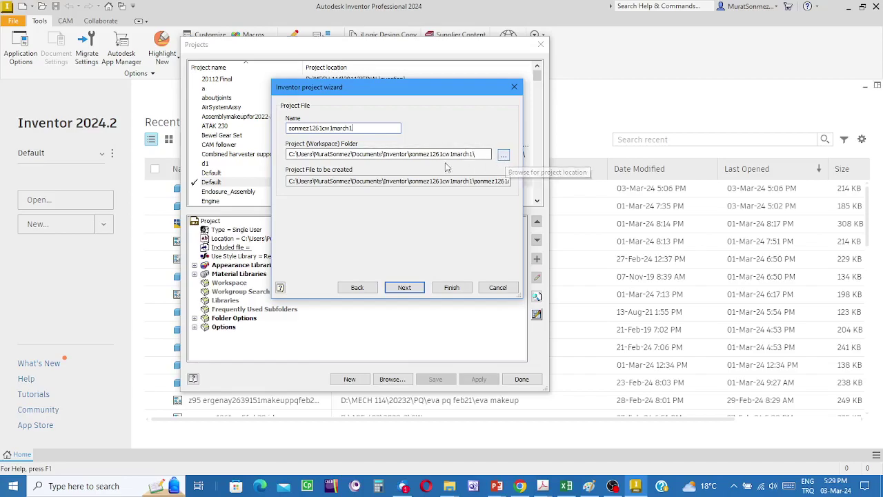
Step: Set the project workspace folder to D:\ASE 492\2023-2\CW\sonmez1261cw1march1, then finish creating the project and close the Projects manager
click(504, 157)
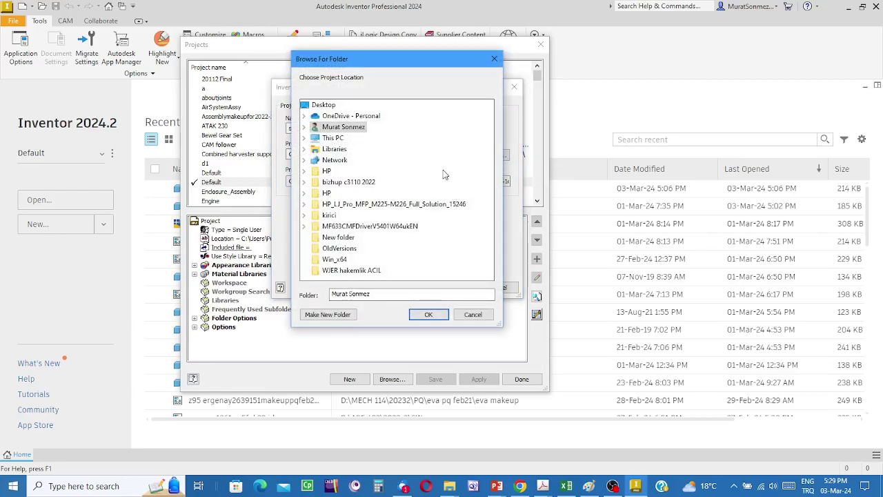
drag(411, 62, 453, 71)
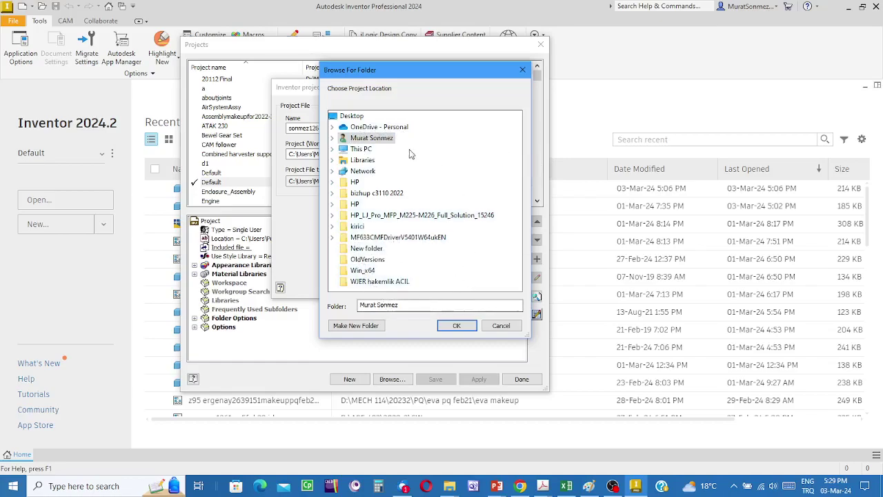
click(333, 150)
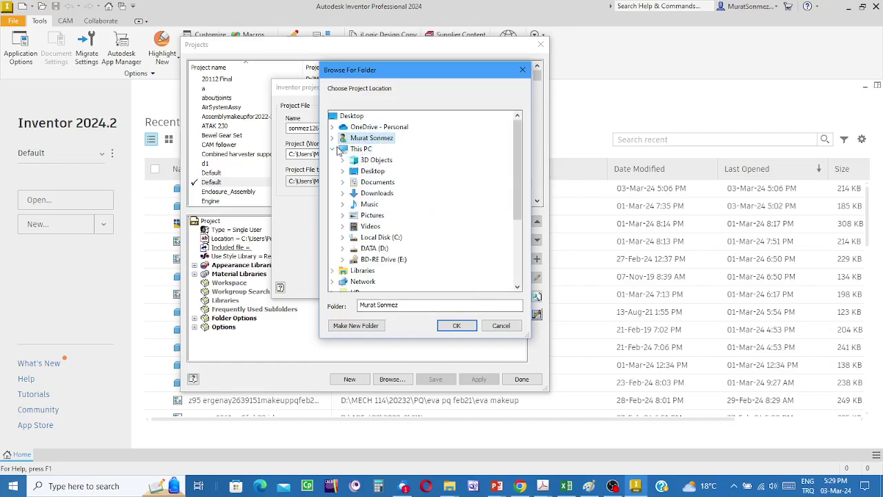
click(343, 249)
scroll(429, 201, down, 5)
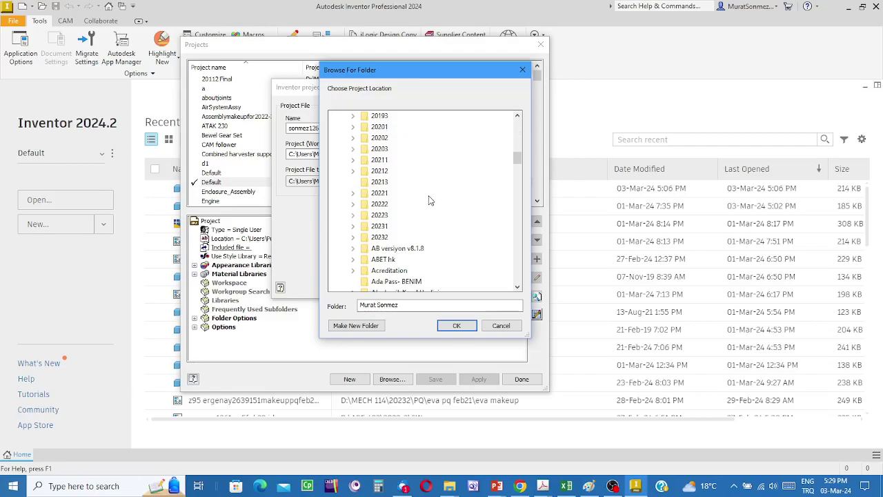
scroll(429, 201, down, 3)
scroll(431, 198, up, 8)
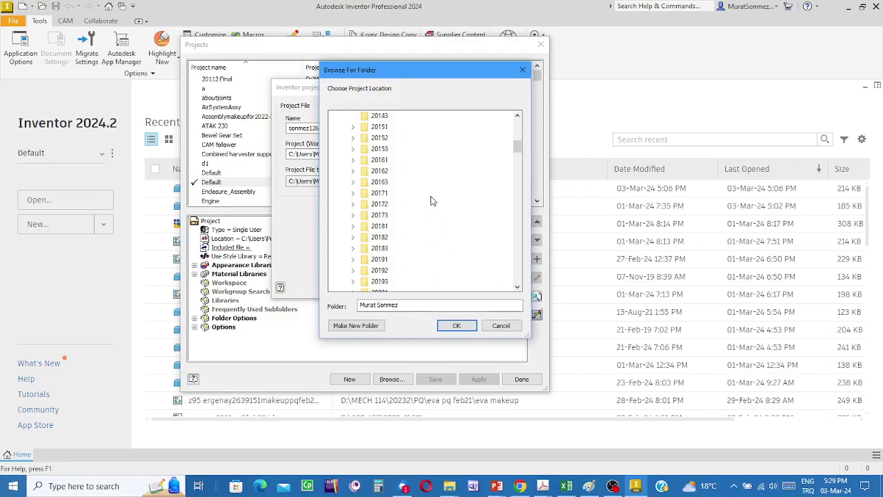
scroll(431, 200, up, 4)
scroll(431, 200, down, 10)
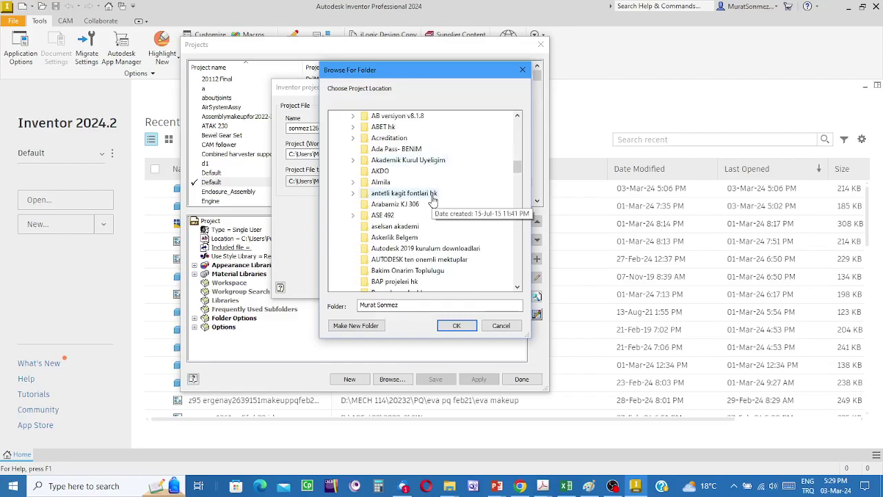
click(351, 216)
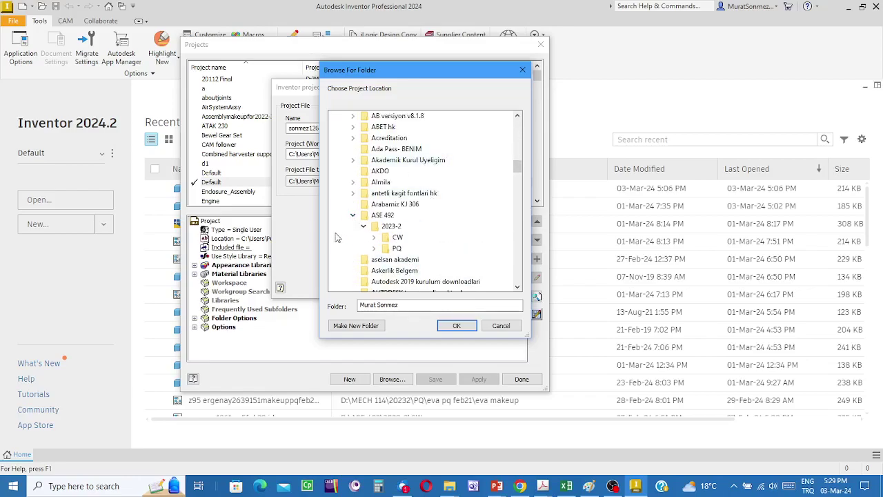
click(374, 237)
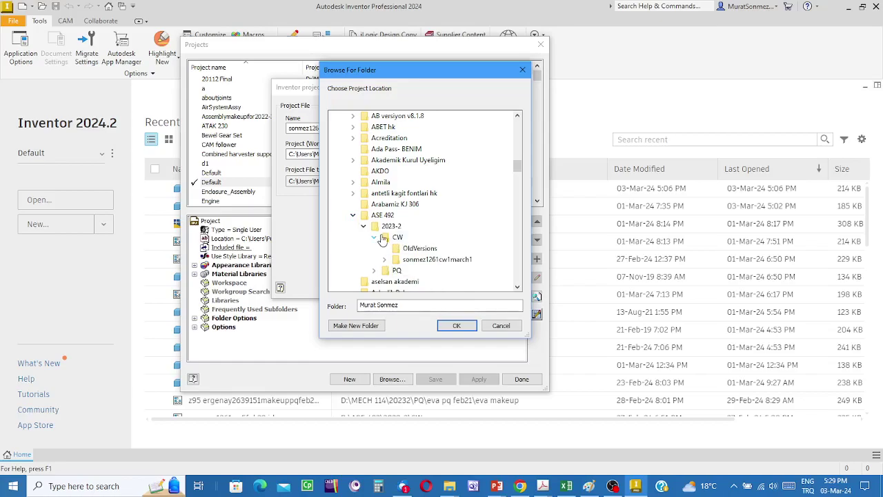
scroll(466, 236, down, 1)
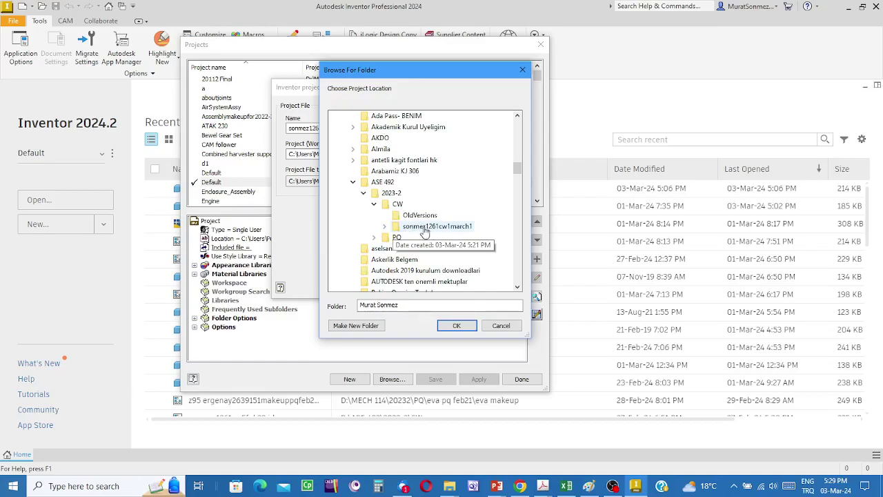
double_click(435, 228)
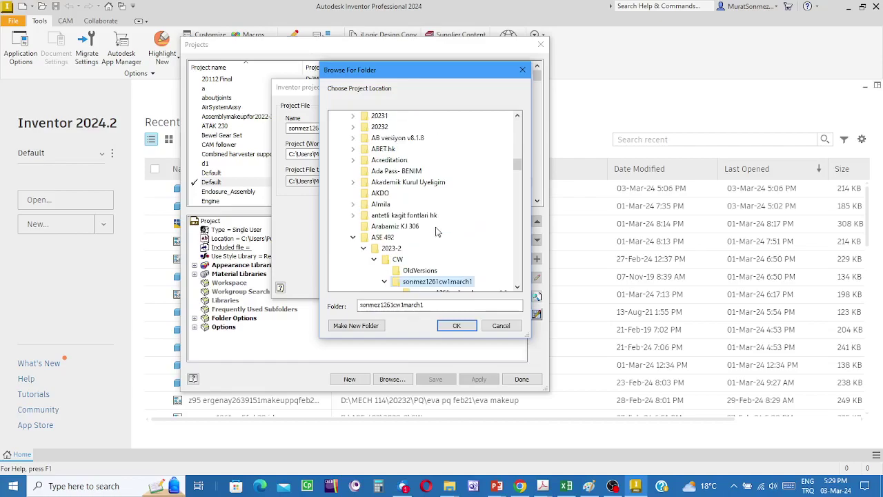
click(455, 326)
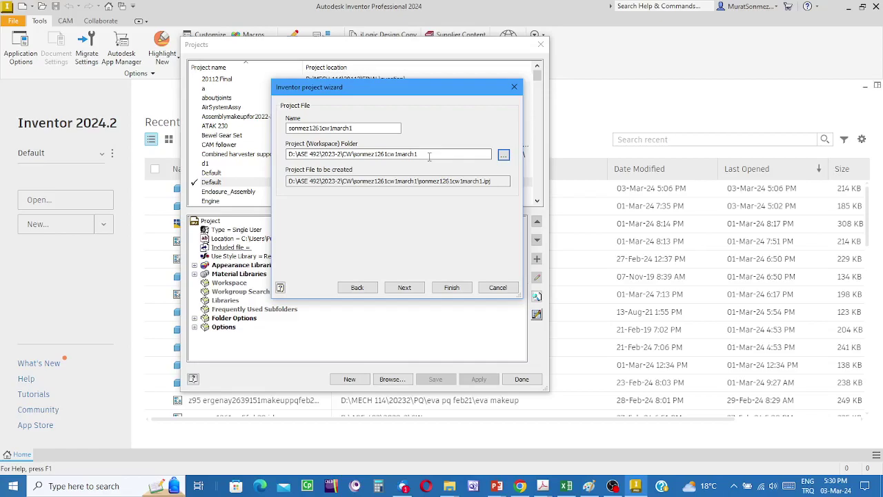
click(449, 291)
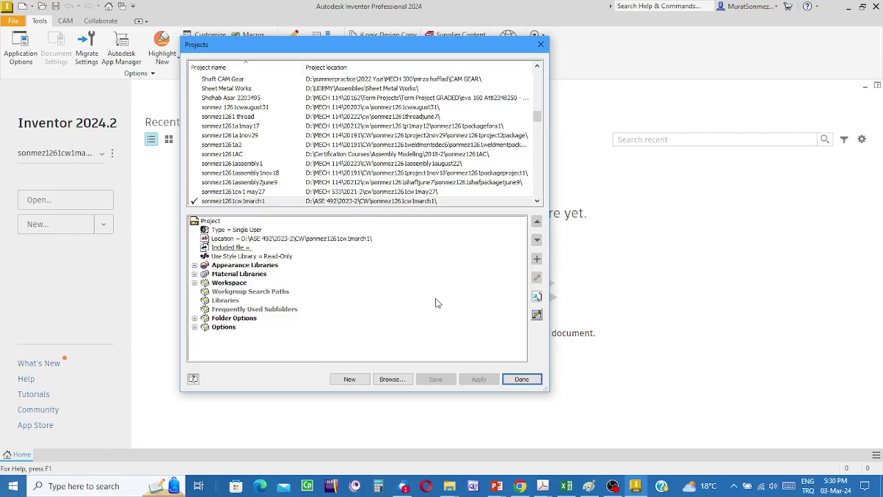
click(523, 379)
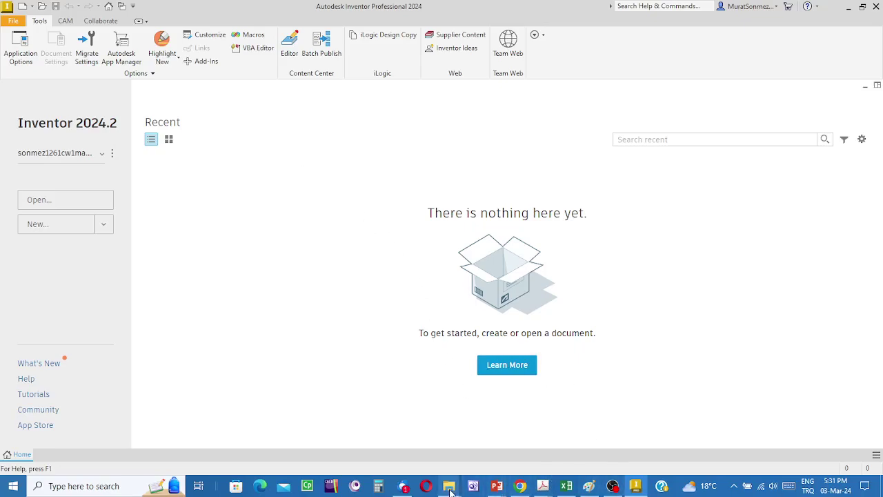
mouse_move(450, 489)
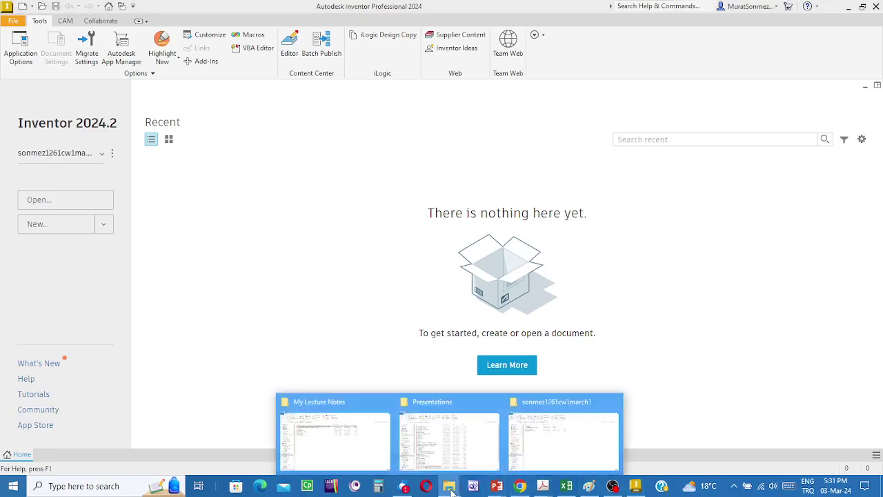
click(562, 461)
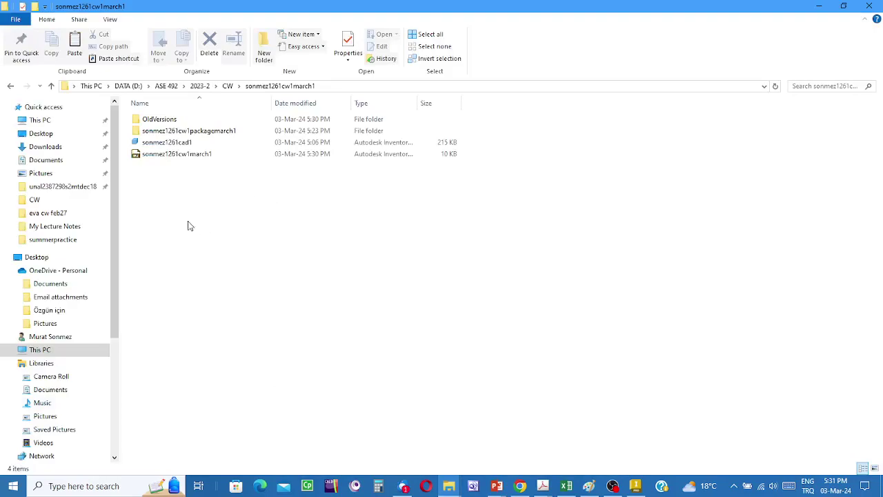
double_click(201, 133)
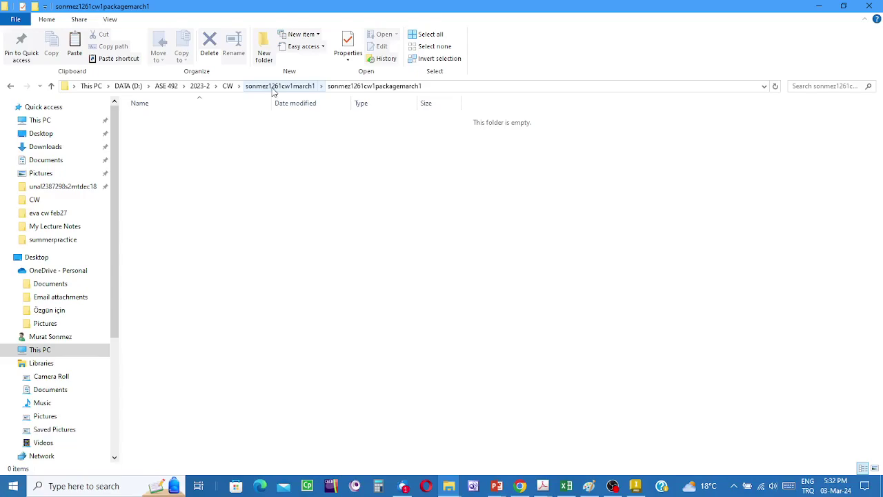
click(273, 89)
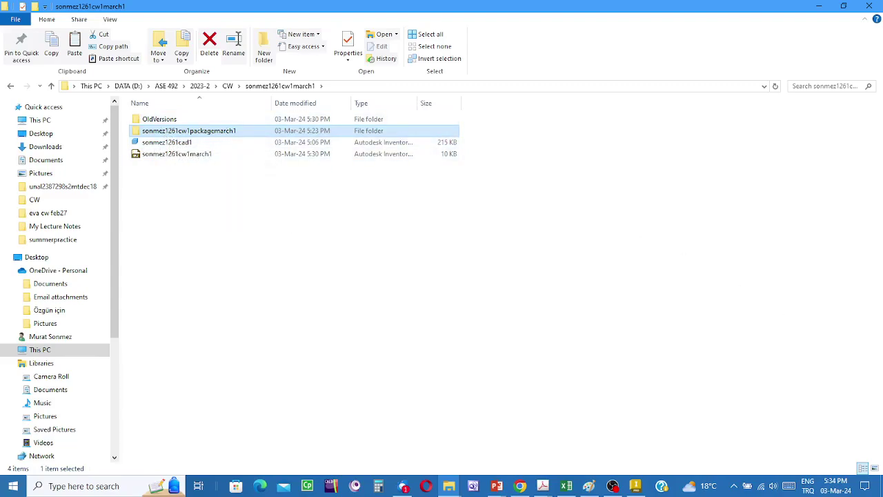
click(874, 468)
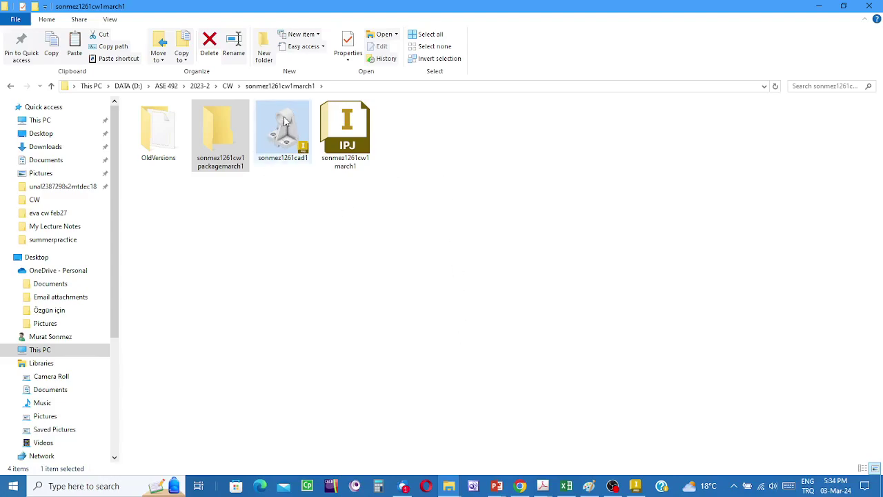
click(538, 359)
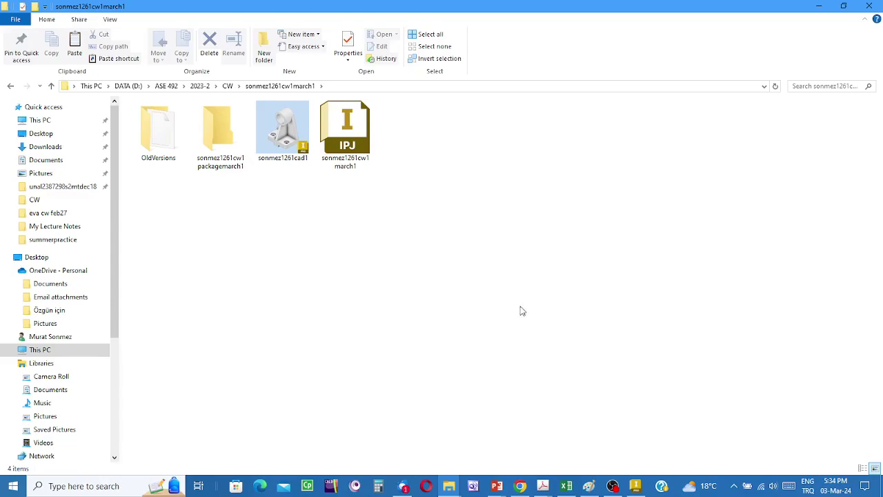
Step: Switch back to Autodesk Inventor and open the part sonmez1261cad1 from the project workspace
click(636, 487)
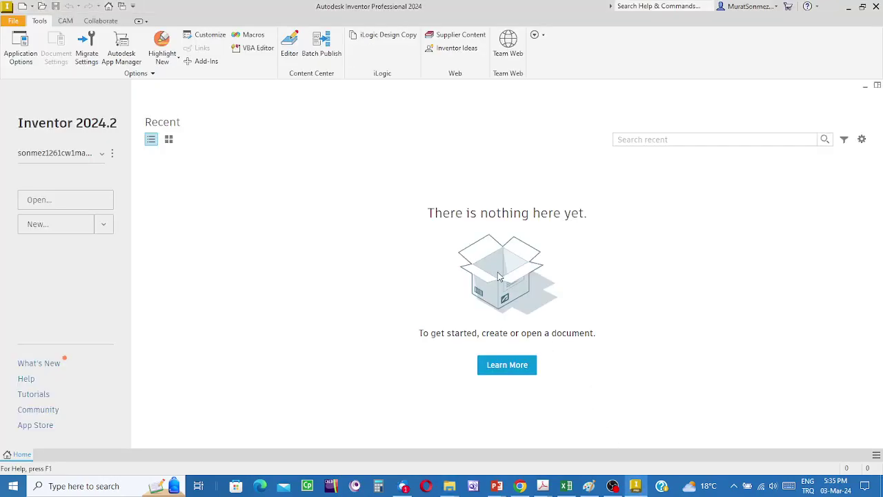
click(42, 8)
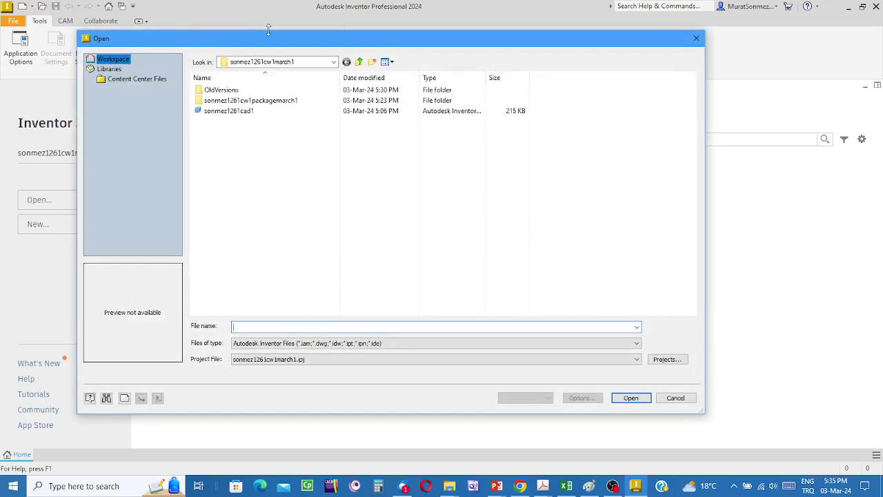
drag(286, 41, 338, 48)
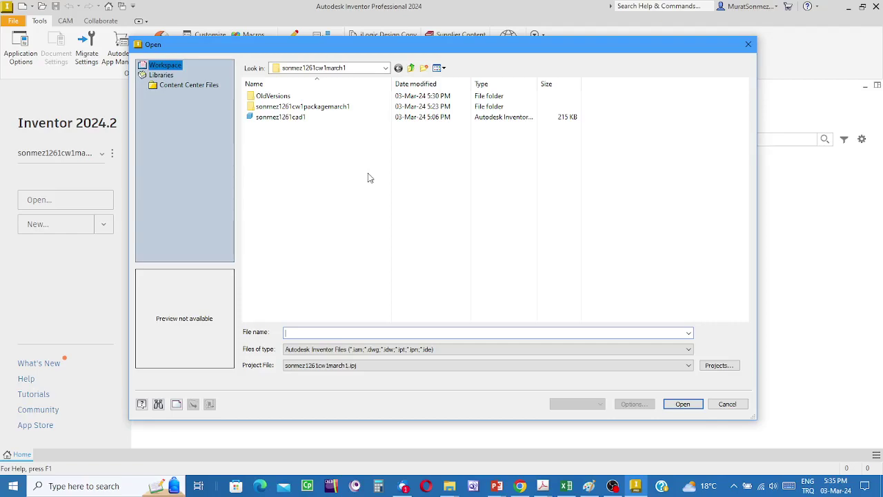
click(267, 119)
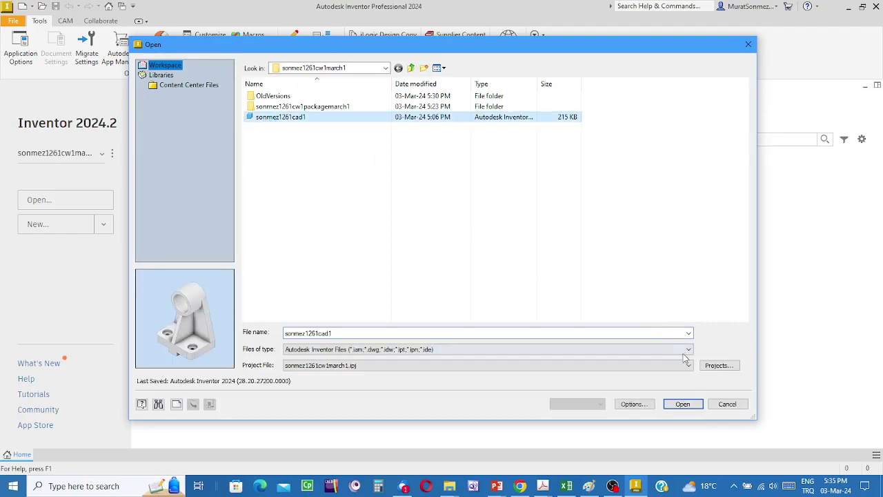
click(681, 404)
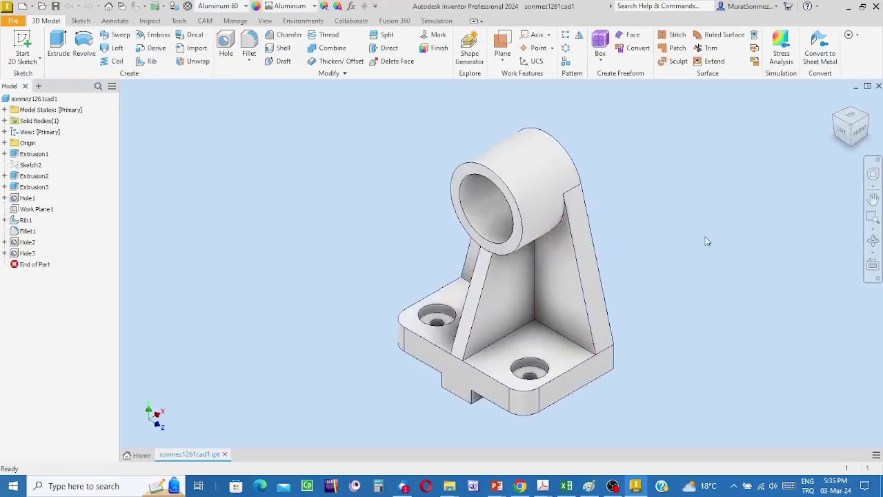
middle_drag(675, 264, 584, 234)
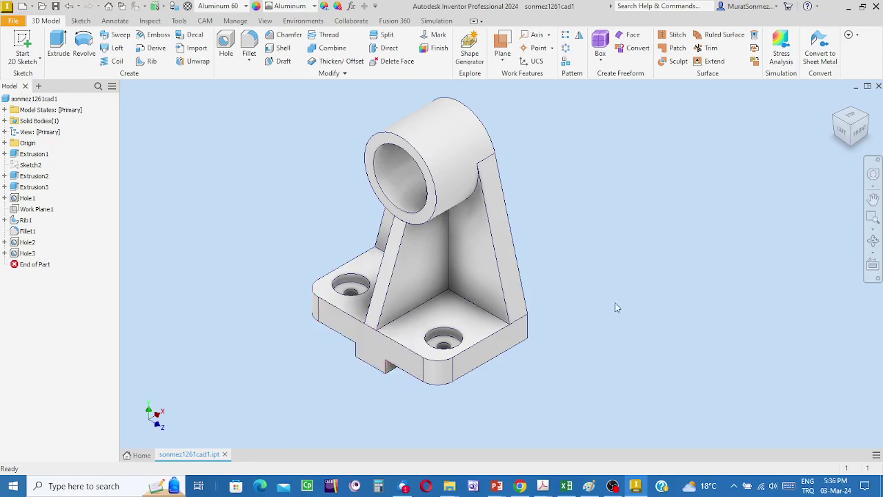
click(872, 241)
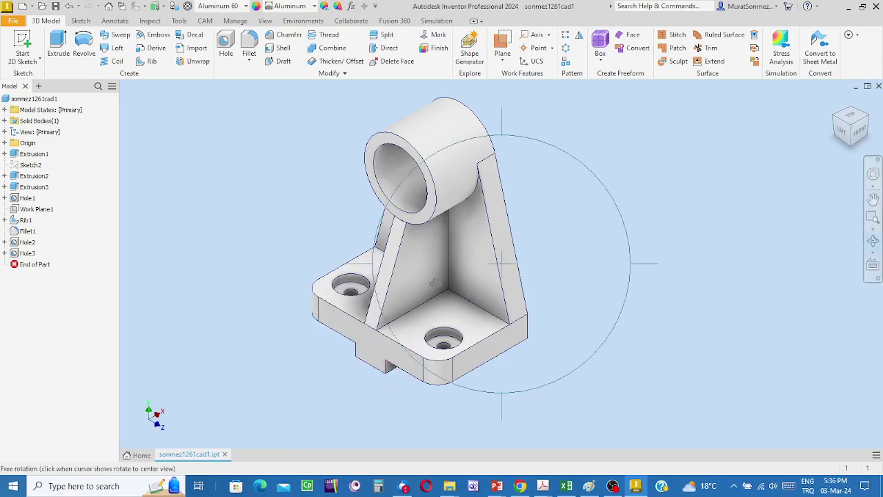
drag(434, 279, 484, 330)
key(Escape)
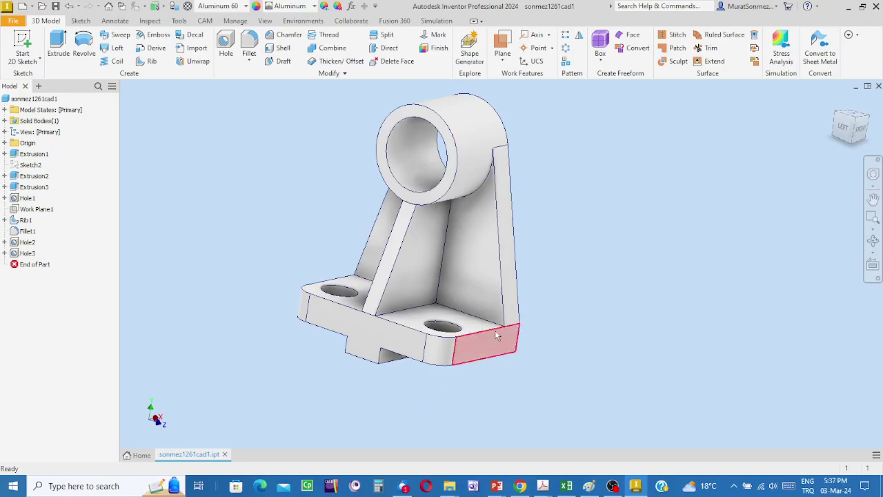
Step: Examine the counterbored holes in the bracket's base from two opposite isometric views
click(843, 128)
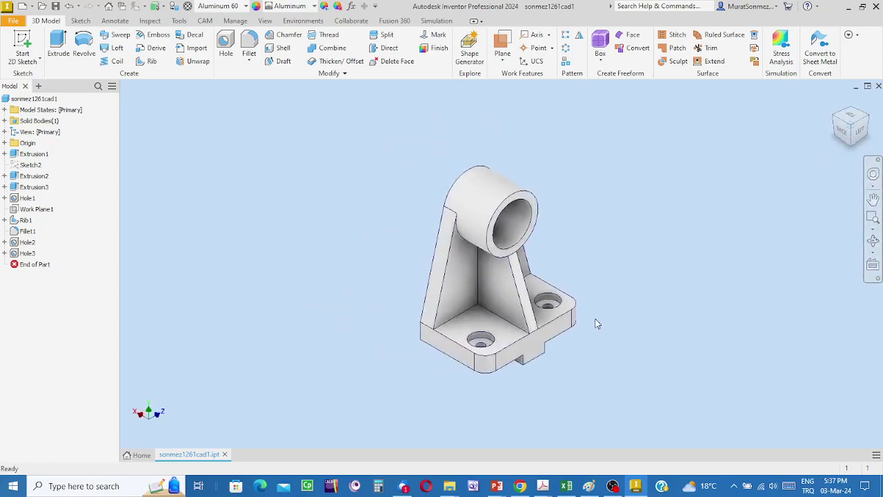
scroll(550, 303, up, 5)
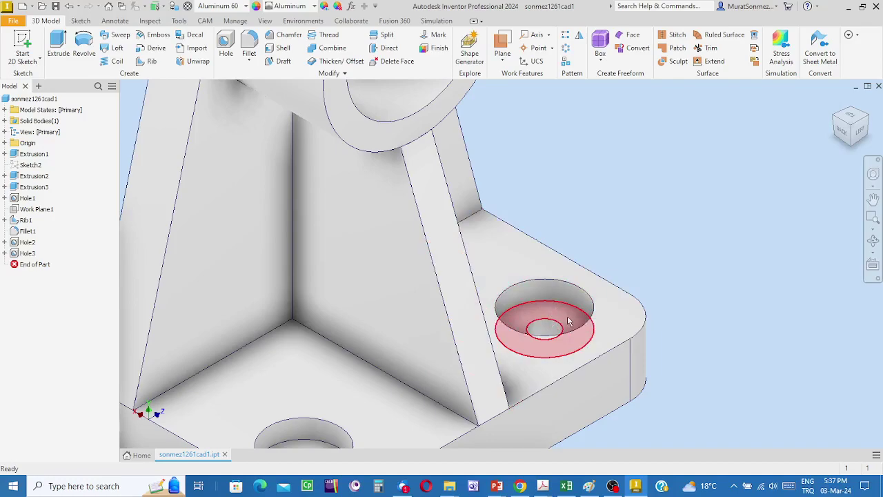
scroll(746, 323, down, 3)
middle_drag(746, 323, 662, 292)
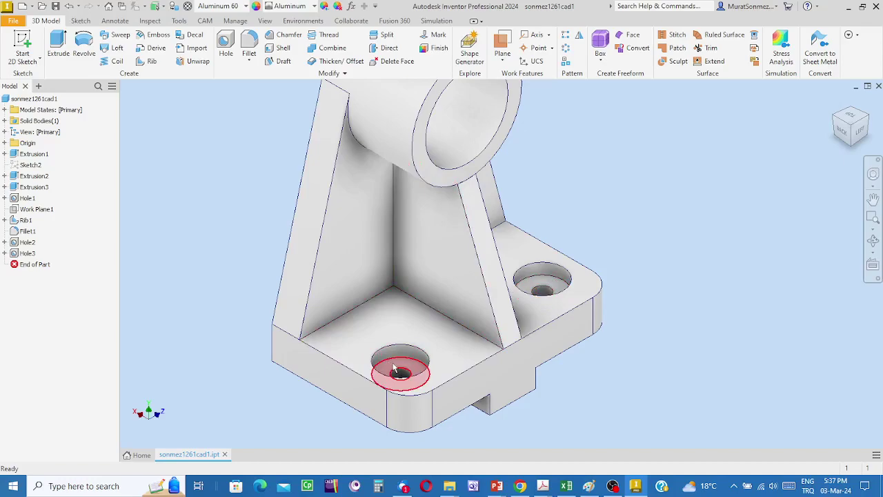
mouse_move(412, 384)
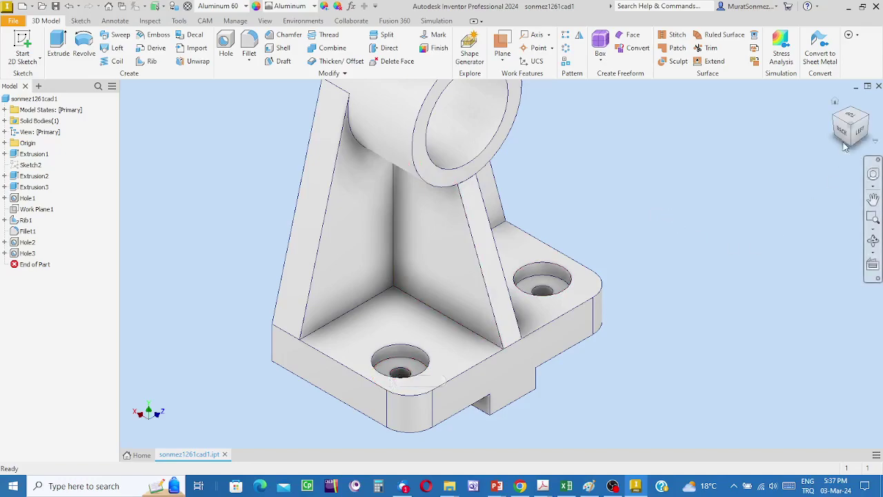
click(868, 123)
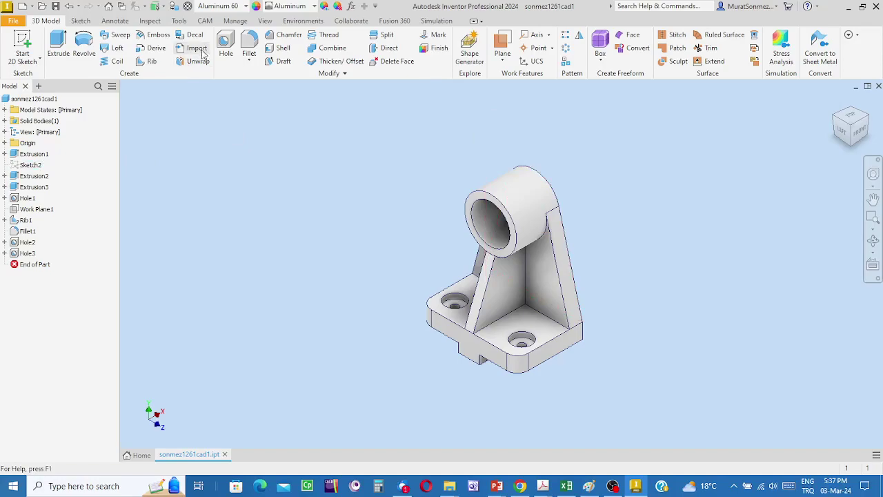
Step: Enter the Stress Analysis environment and create a Static Analysis study with the Single Point design objective
click(302, 21)
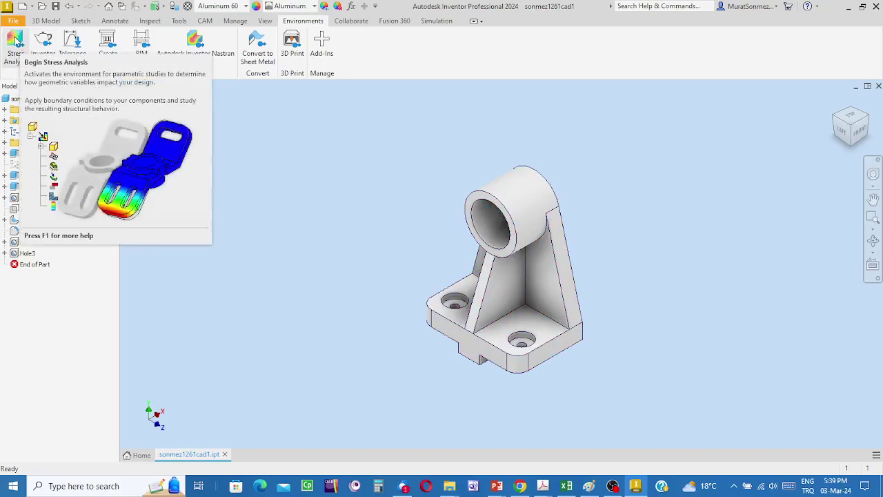
click(17, 41)
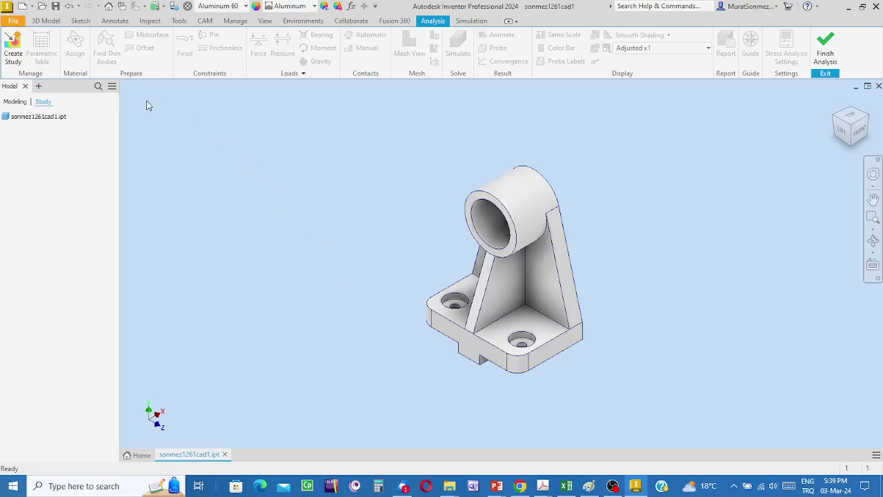
click(13, 46)
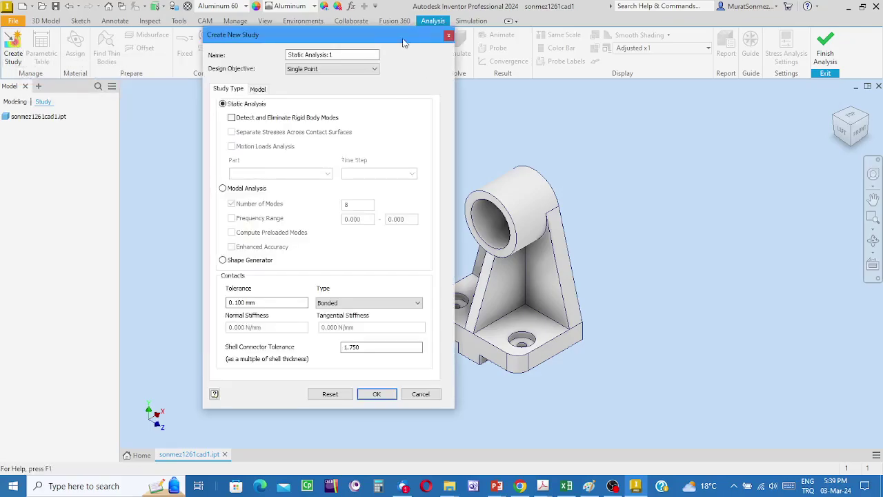
drag(404, 42, 333, 46)
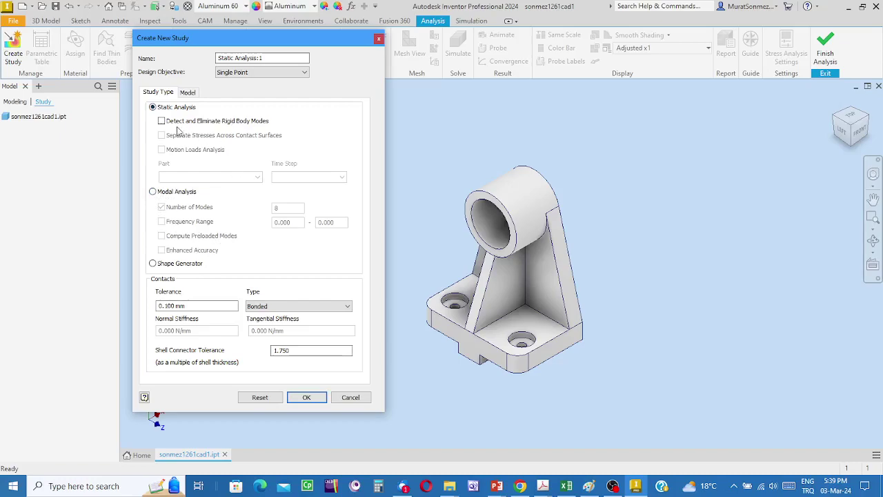
click(153, 193)
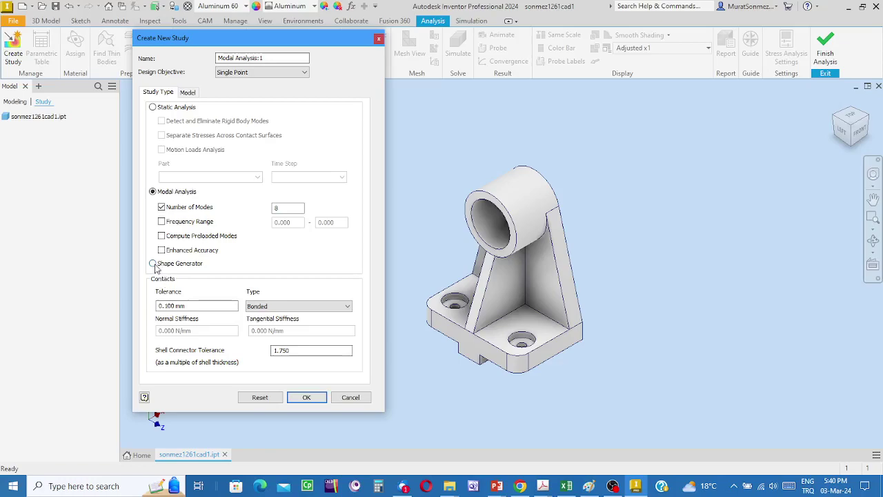
click(165, 265)
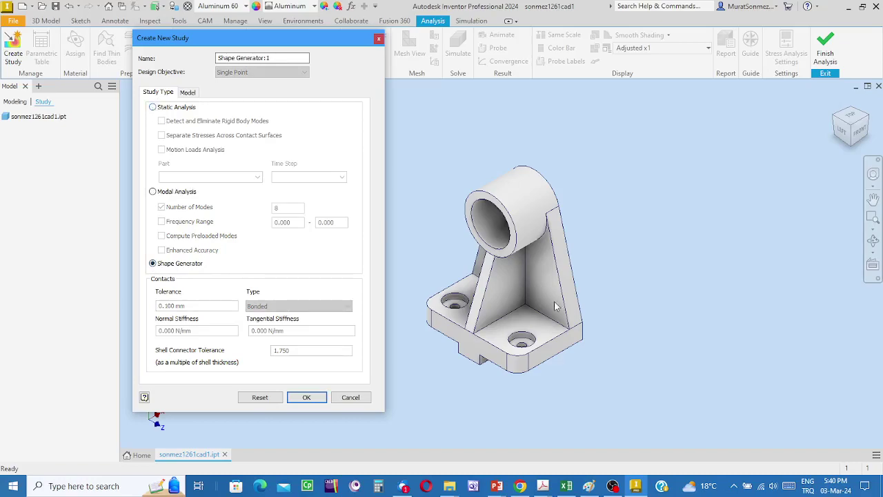
click(152, 107)
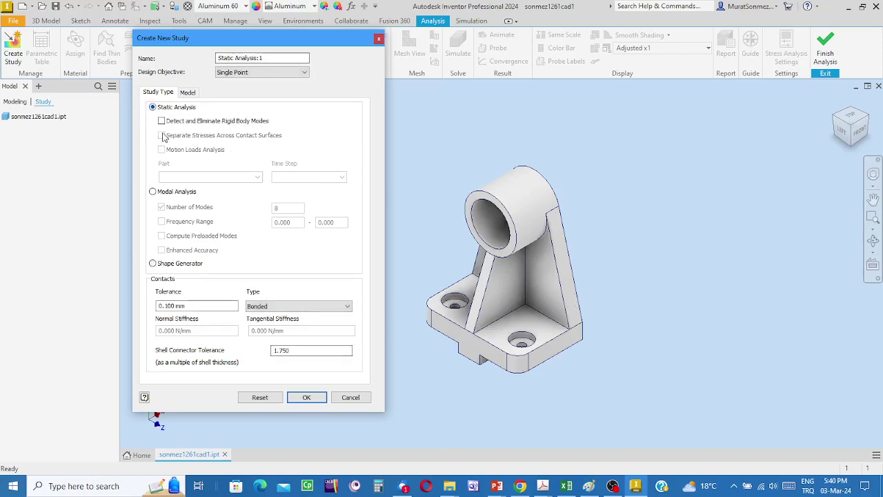
click(308, 398)
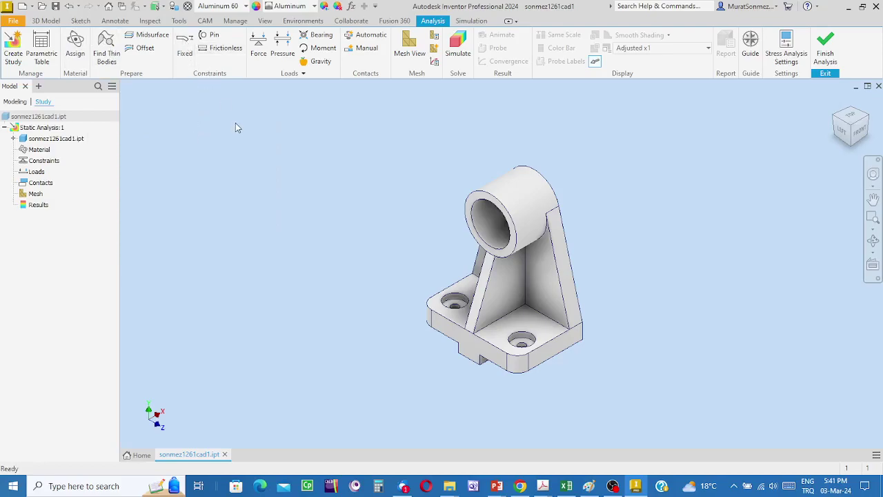
Step: Apply a fixed constraint to the counterbore floor faces of both base holes
click(183, 44)
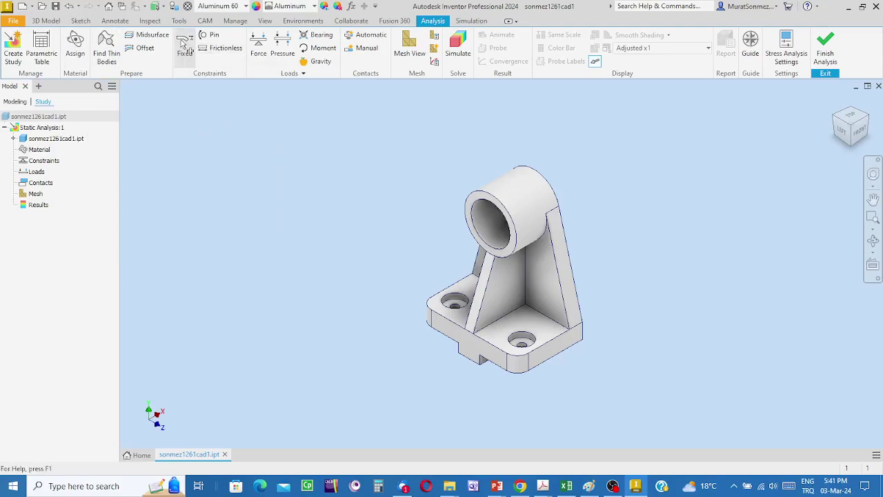
scroll(600, 312, down, 5)
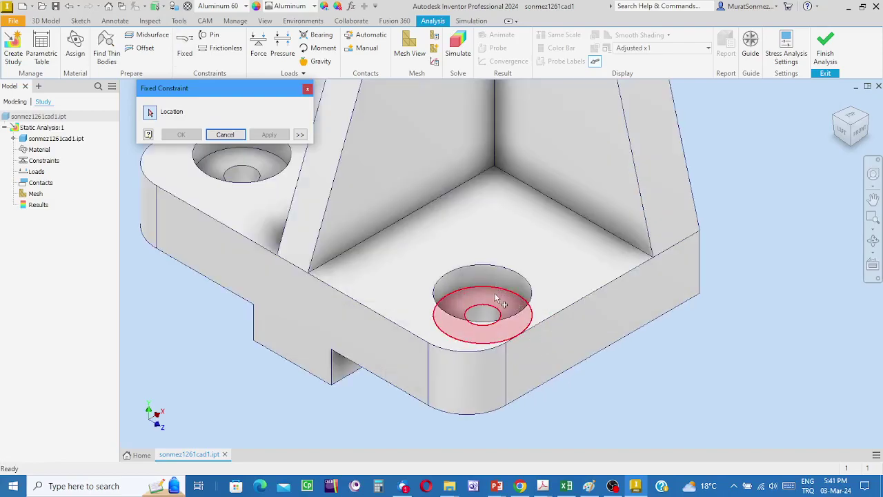
click(496, 297)
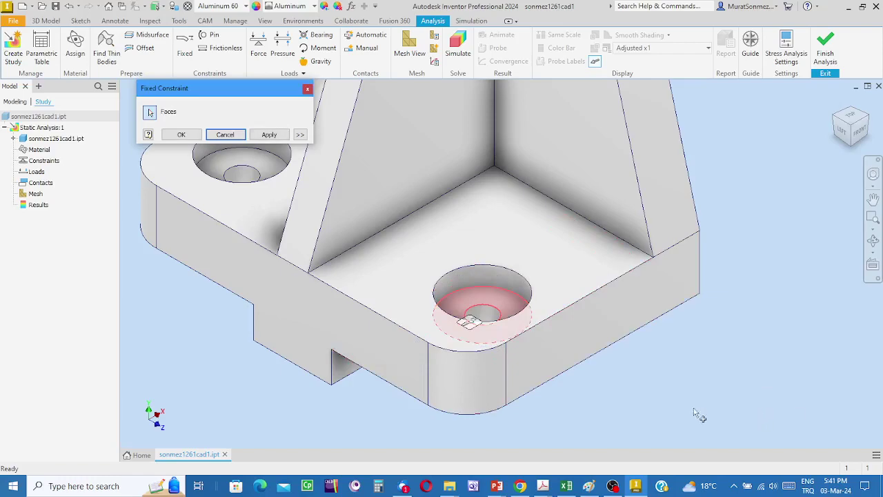
scroll(693, 411, up, 3)
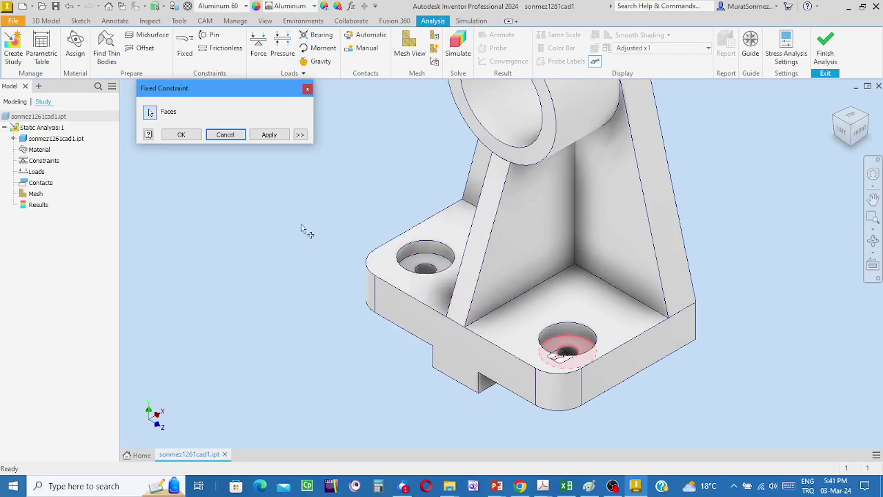
click(426, 264)
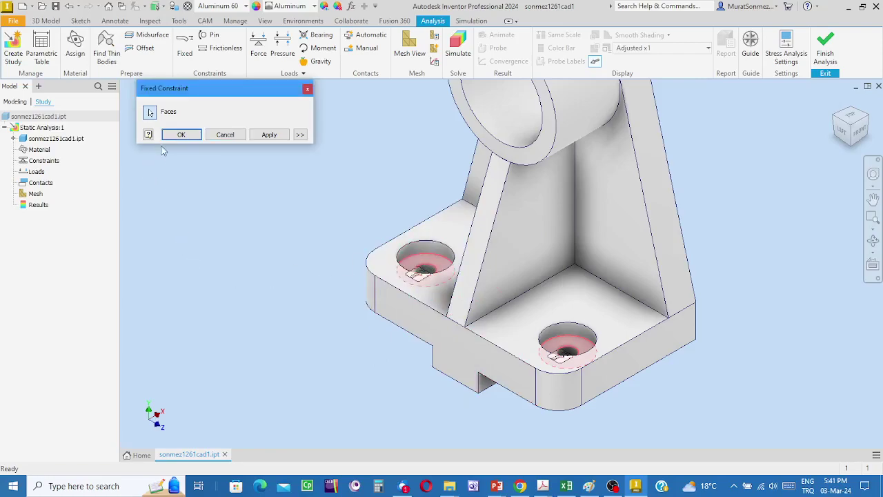
click(181, 134)
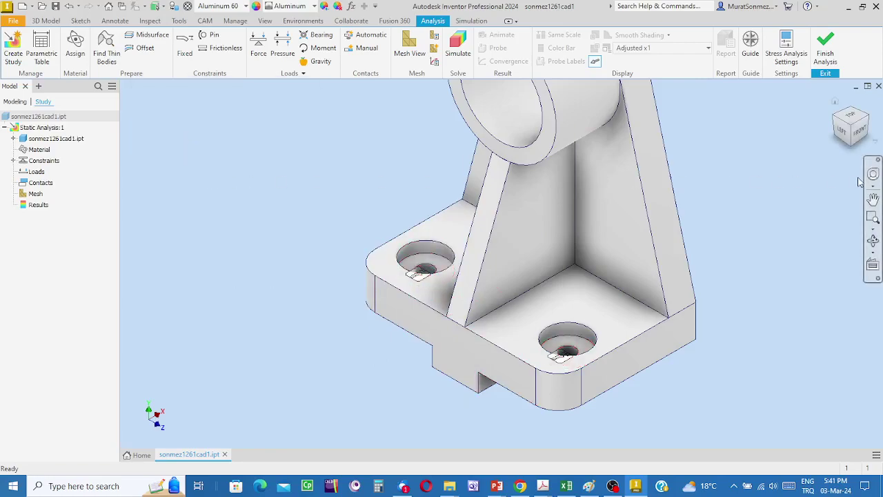
Step: Apply a 1000 N force to the ring-shaped end face of the cylinder, directed into the face
scroll(743, 191, up, 5)
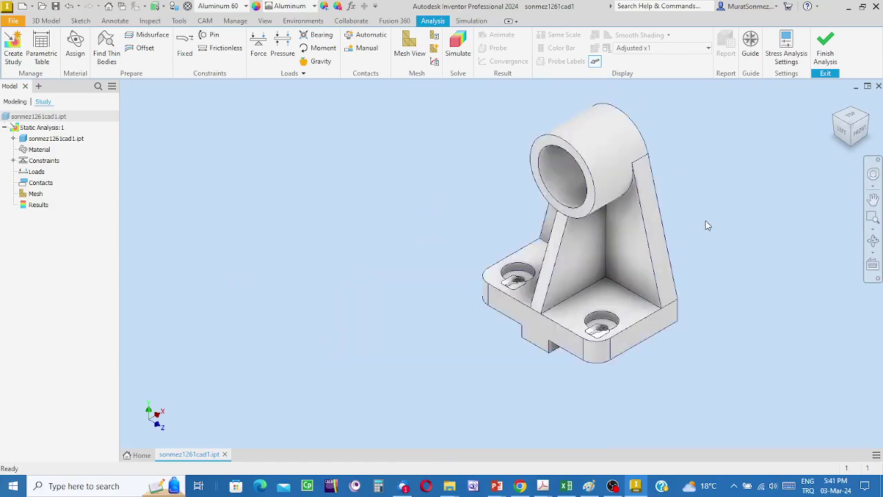
middle_drag(706, 225, 616, 222)
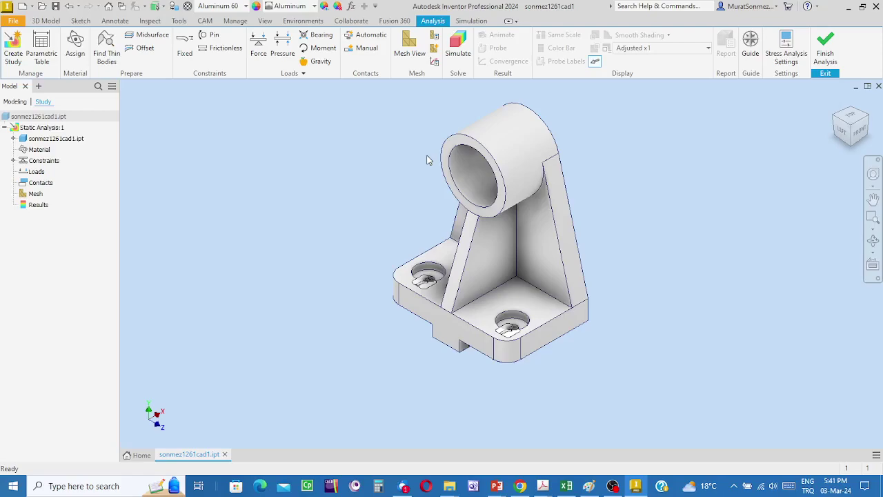
click(261, 46)
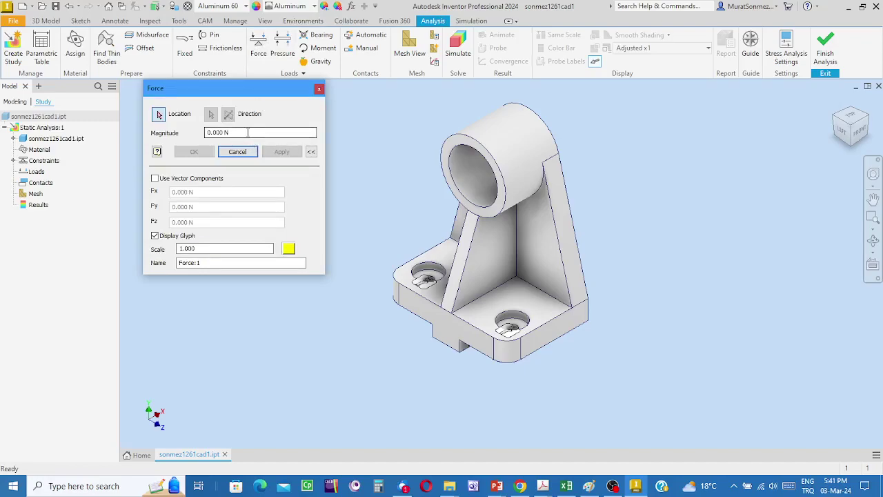
drag(247, 132, 176, 135)
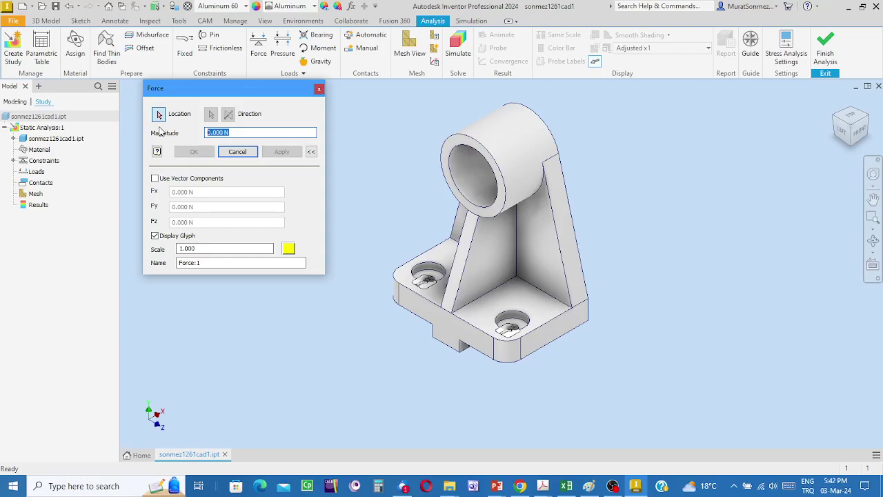
text(10)
click(453, 145)
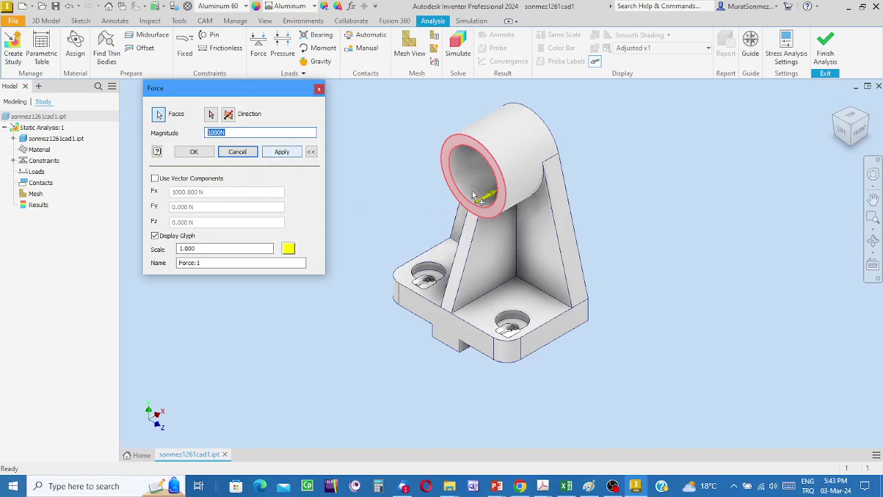
click(229, 115)
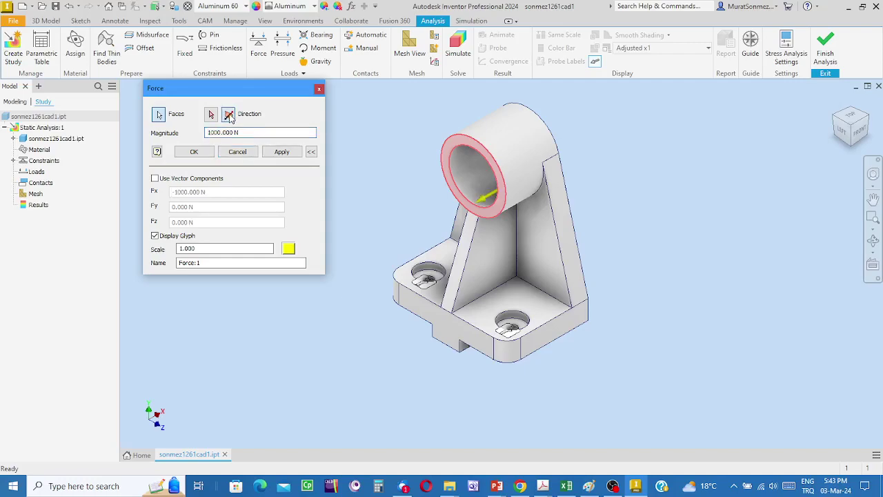
click(229, 115)
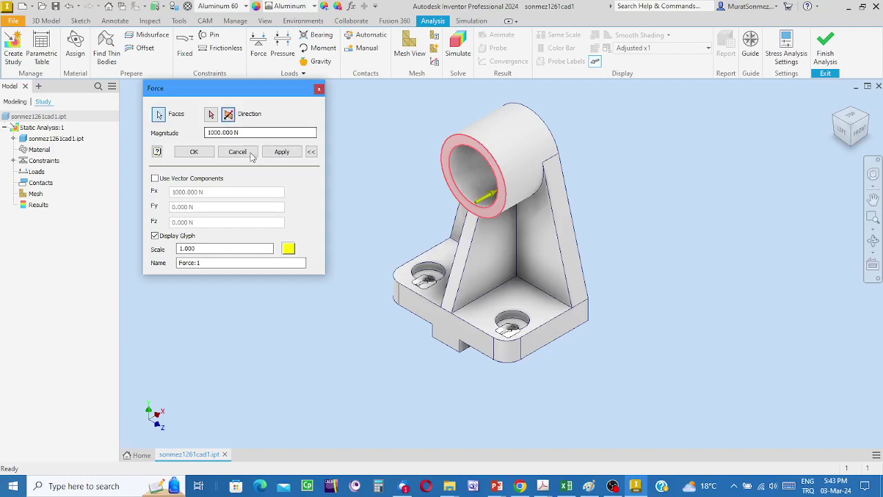
click(194, 153)
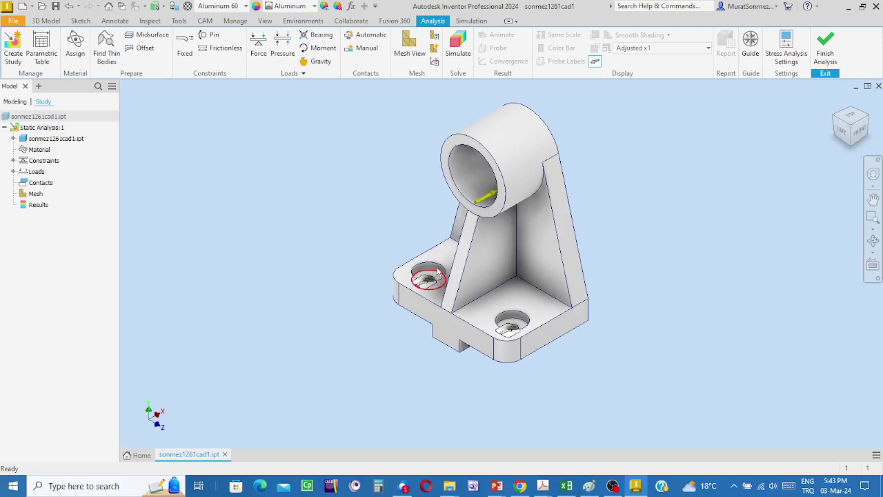
Step: Apply a 500 N downward force to the counterbore floor of the base hole behind the sloping rib
click(257, 43)
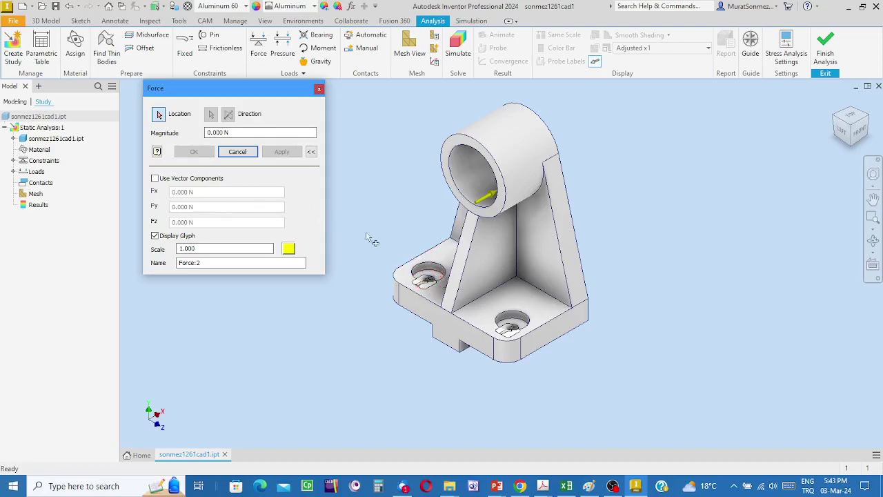
drag(236, 132, 194, 132)
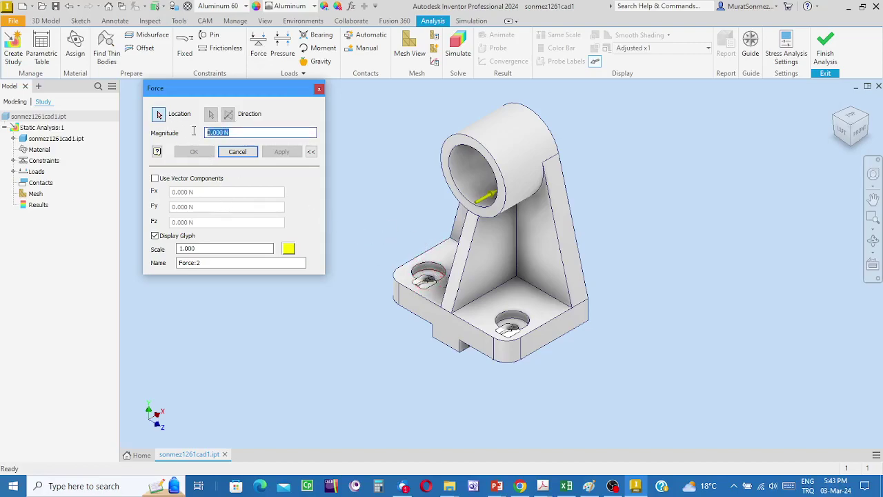
text(500N)
scroll(447, 273, up, 5)
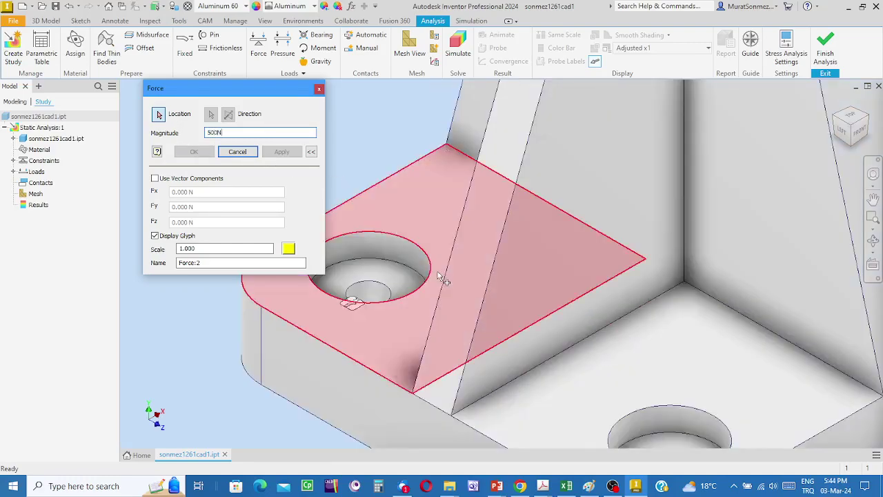
click(393, 277)
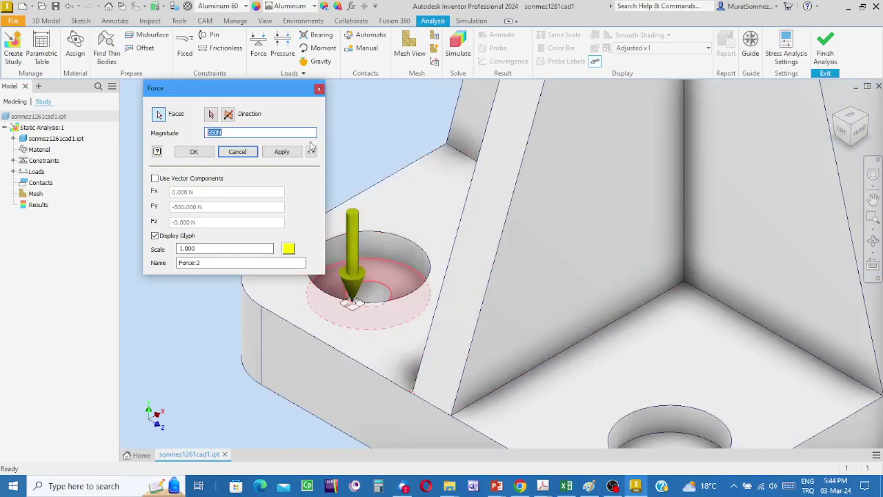
click(280, 152)
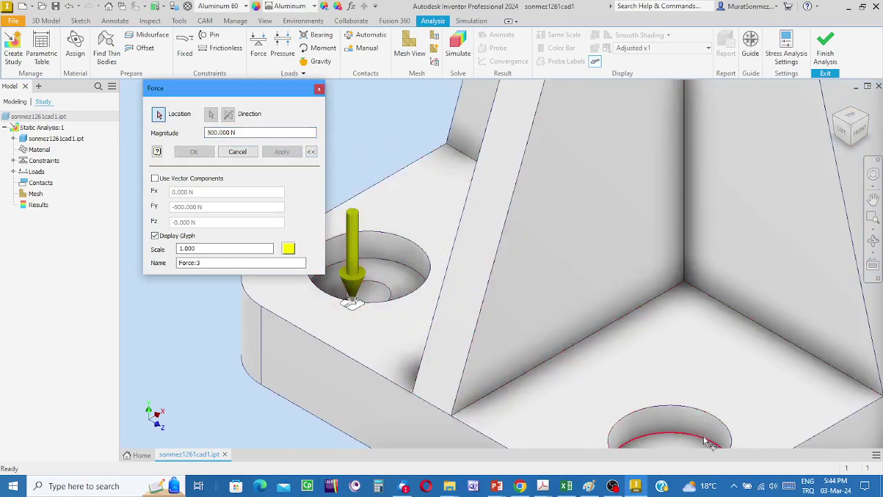
Step: Add another 500 N downward force on the counterbore floor of the second base hole, then finish adding forces
middle_drag(724, 331, 690, 138)
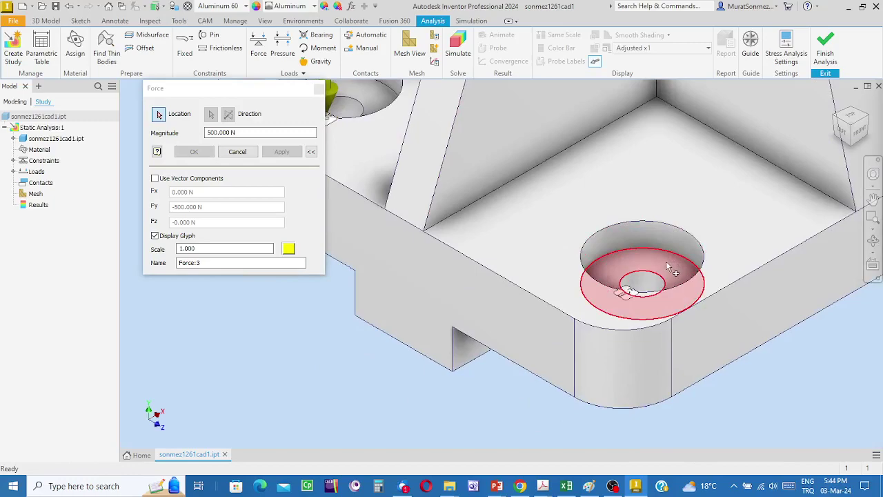
click(750, 199)
click(282, 152)
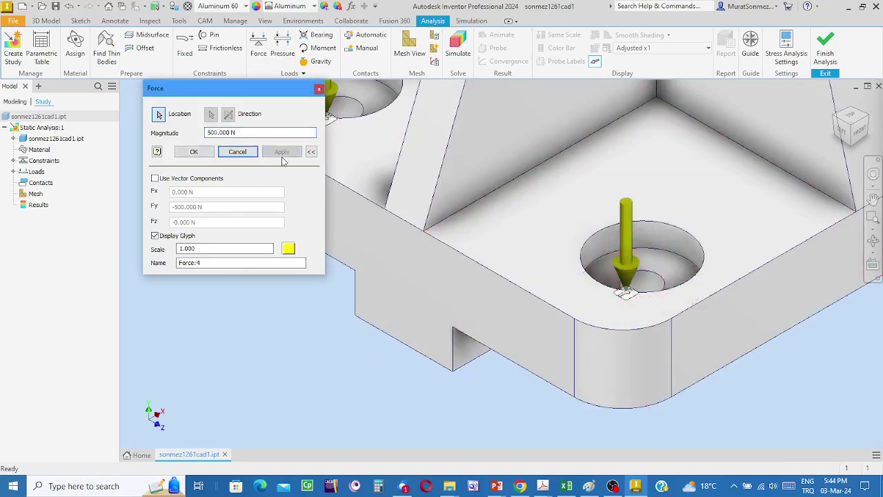
click(237, 152)
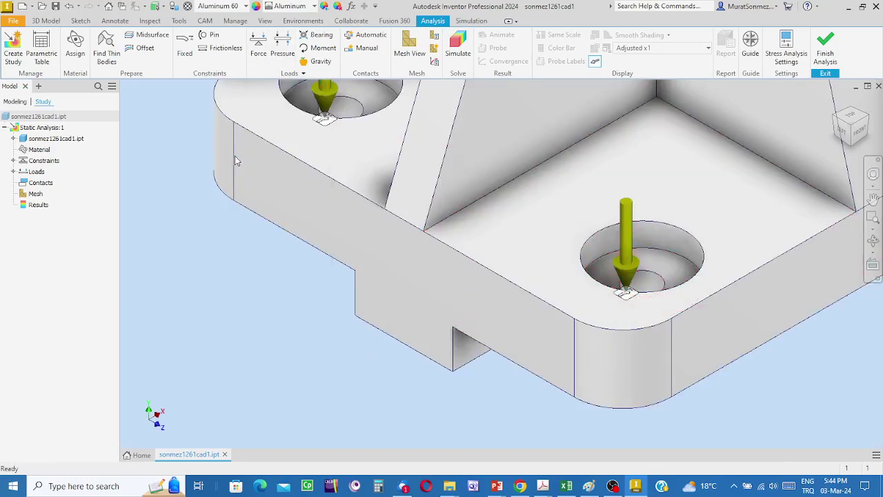
Step: Examine the placement of the force arrows on the cylinder end and in both base holes of the bracket
scroll(359, 360, down, 7)
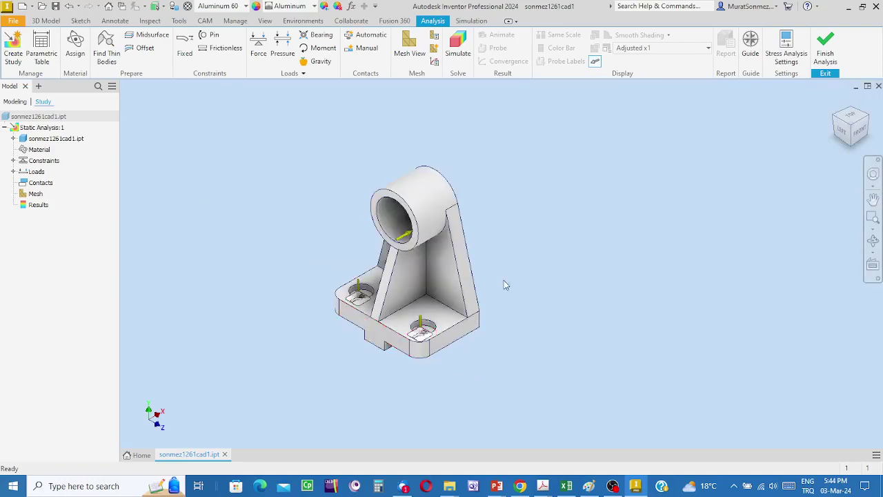
middle_drag(518, 268, 566, 288)
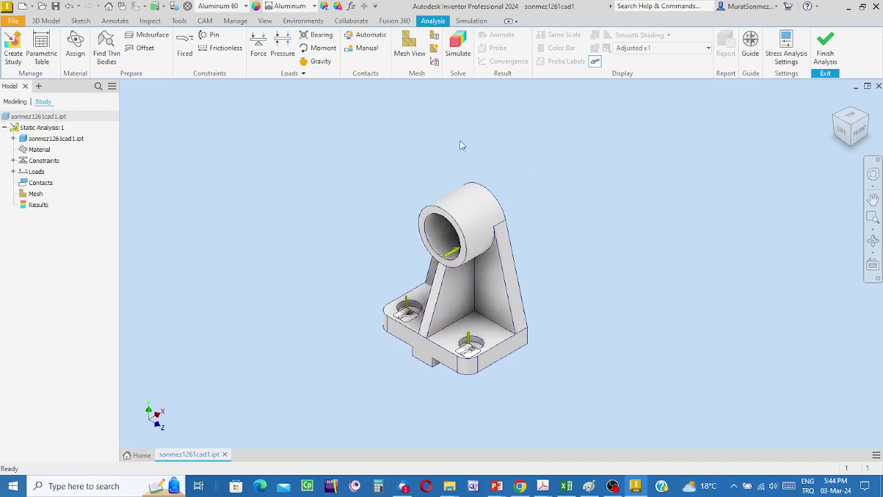
scroll(439, 125, down, 3)
middle_drag(485, 209, 483, 176)
scroll(482, 173, up, 5)
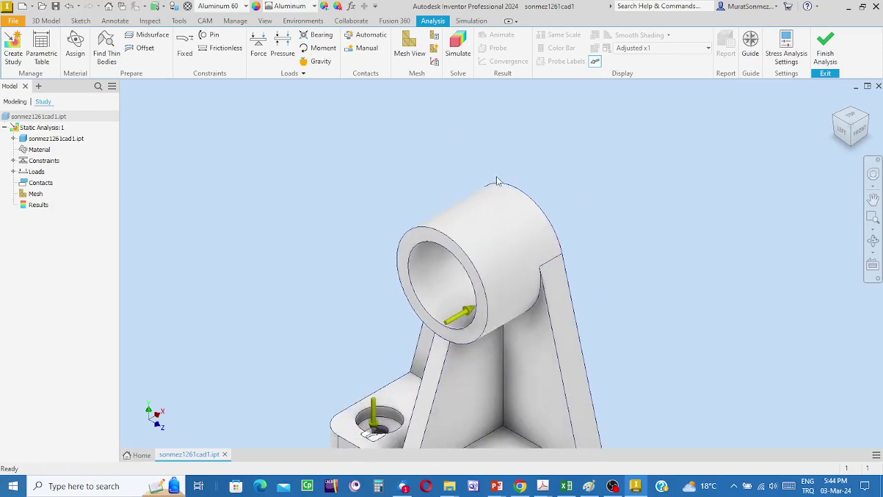
middle_drag(618, 234, 578, 201)
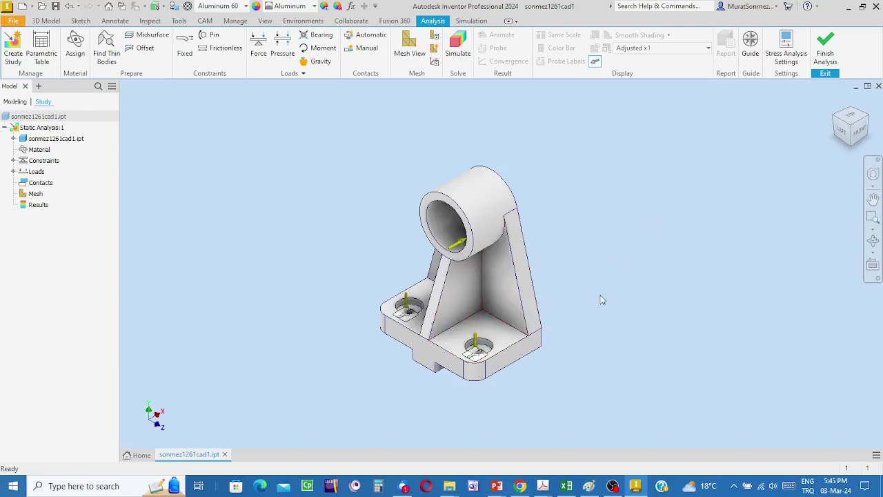
scroll(600, 301, down, 3)
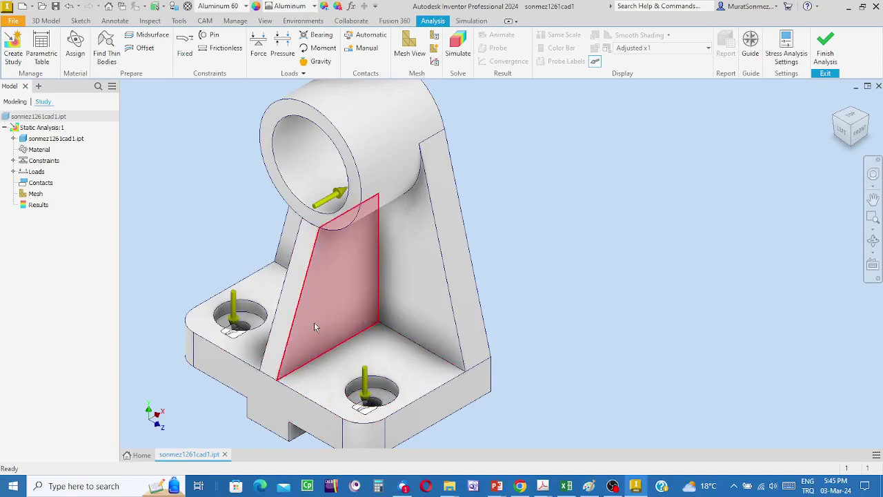
mouse_move(314, 323)
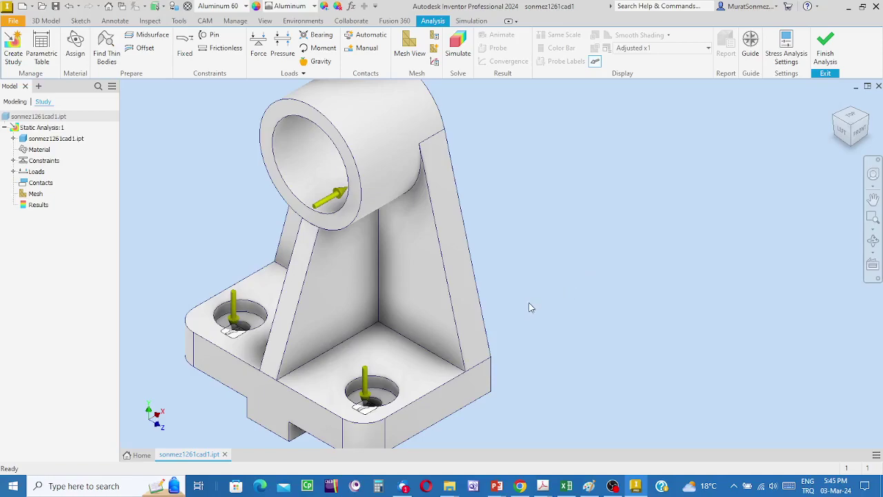
middle_drag(529, 307, 590, 306)
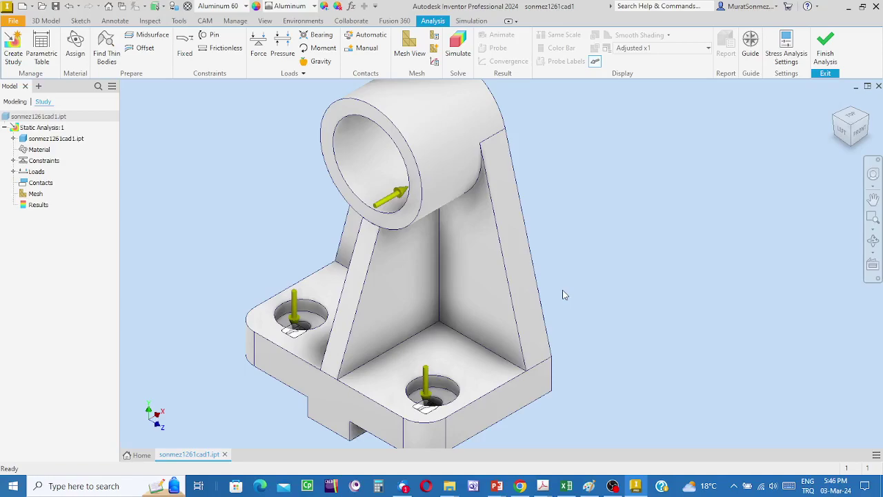
Step: Generate the finite element mesh for the bracket and show it on the model
click(407, 40)
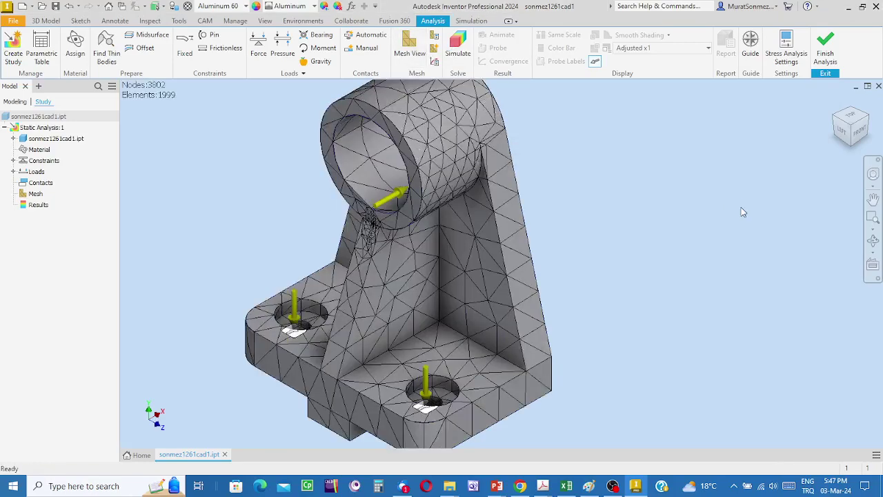
scroll(617, 238, down, 2)
middle_drag(618, 238, 424, 222)
scroll(338, 232, up, 2)
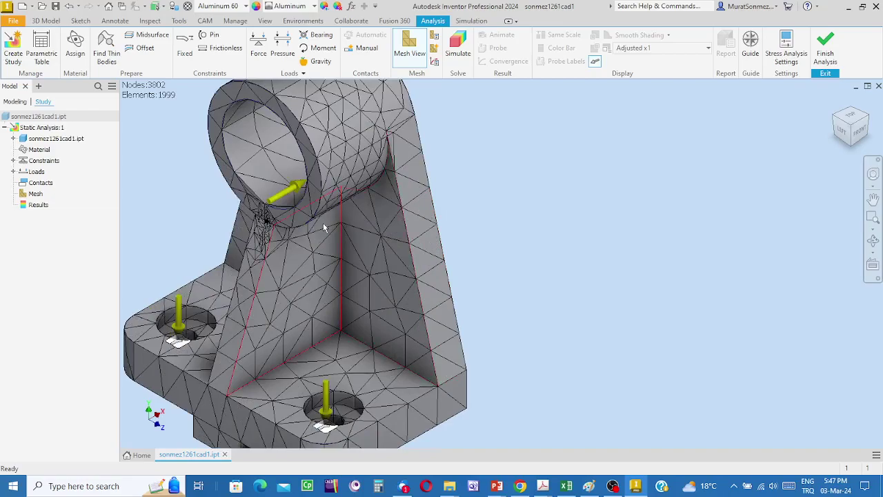
Step: Examine the mesh density where the sloping rib meets the cylinder and across the base and its holes
scroll(323, 223, up, 3)
middle_drag(355, 232, 780, 238)
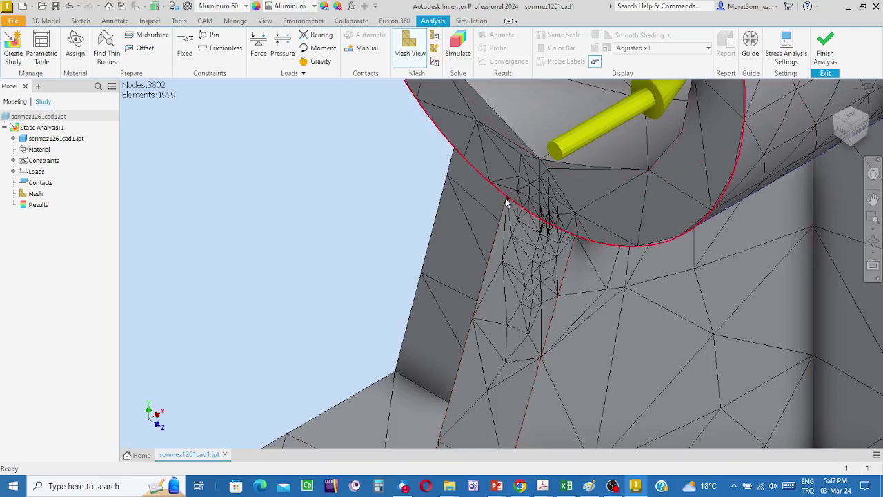
scroll(552, 233, up, 2)
scroll(553, 236, up, 3)
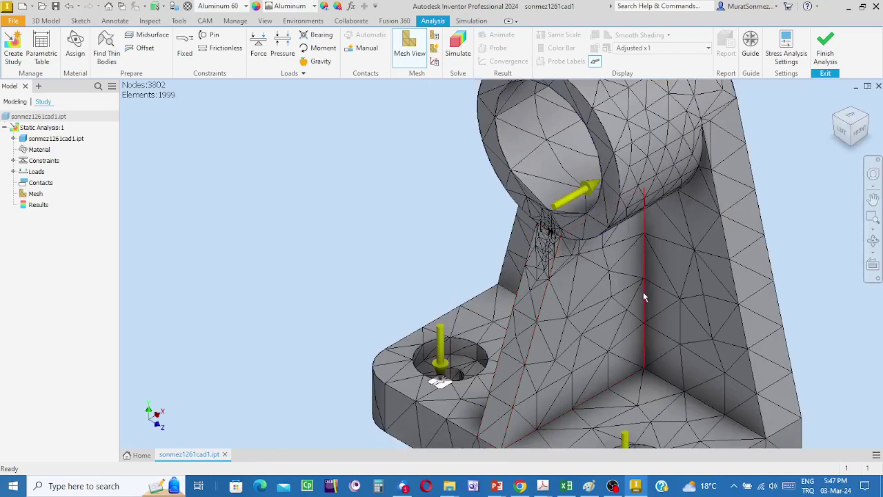
middle_drag(642, 292, 483, 204)
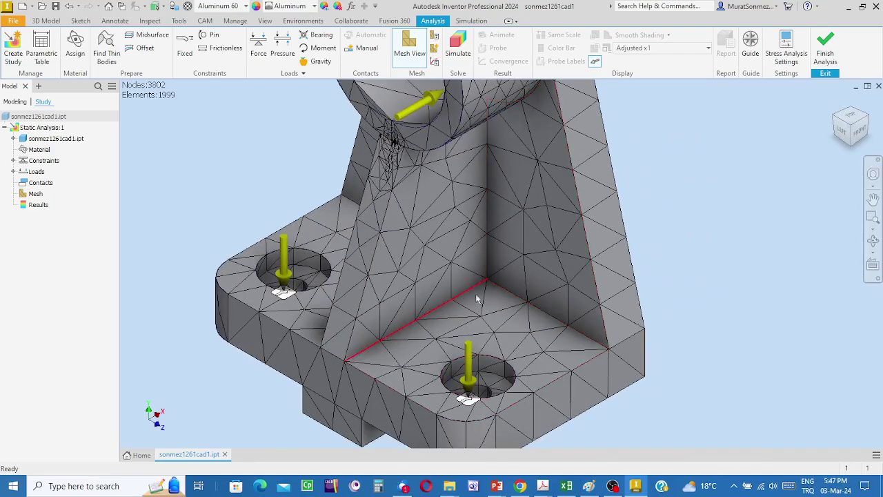
middle_drag(728, 231, 599, 280)
scroll(765, 220, up, 3)
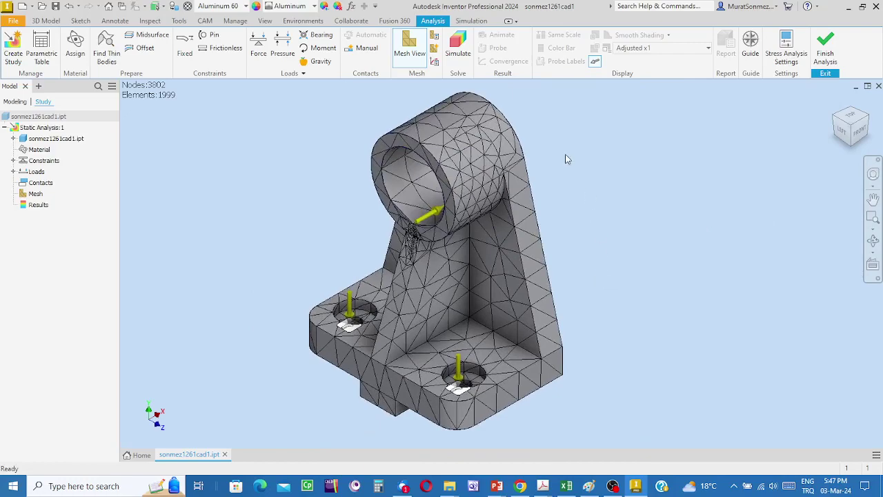
click(455, 42)
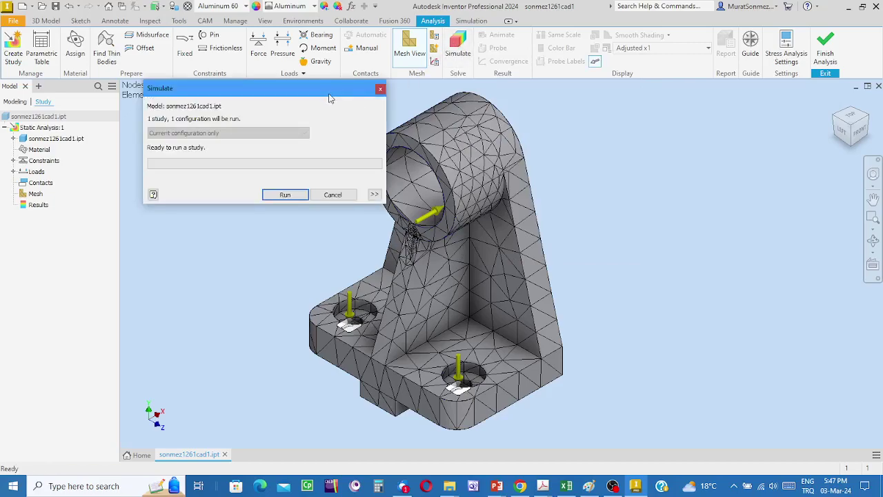
drag(318, 90, 734, 132)
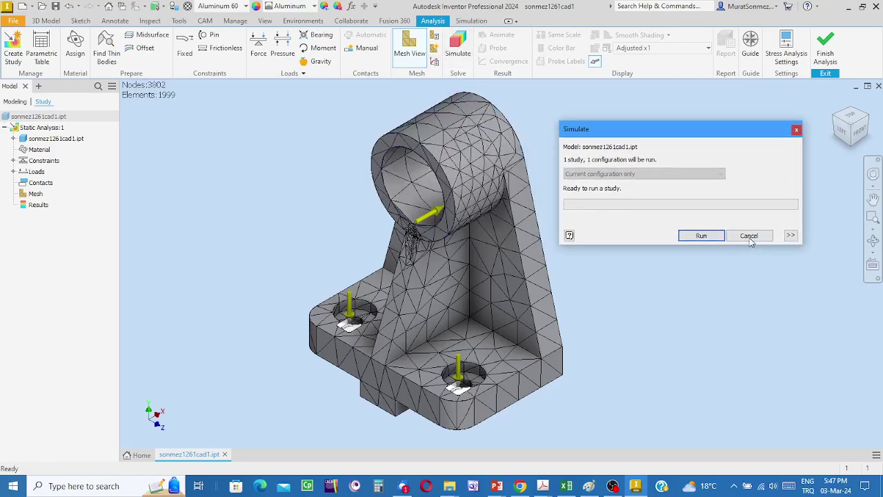
click(749, 236)
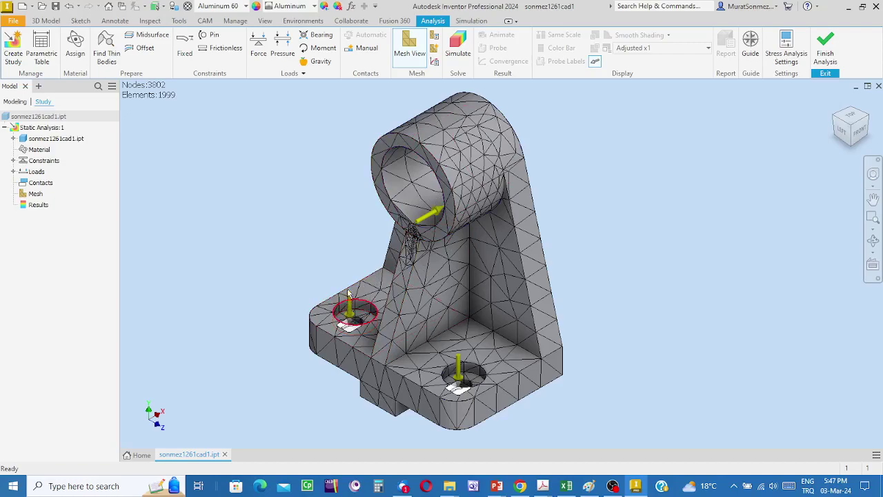
Step: Add a downward gravity load of 9810 mm/s^2, taking its direction from the base's top face behind the sloping rib
click(319, 62)
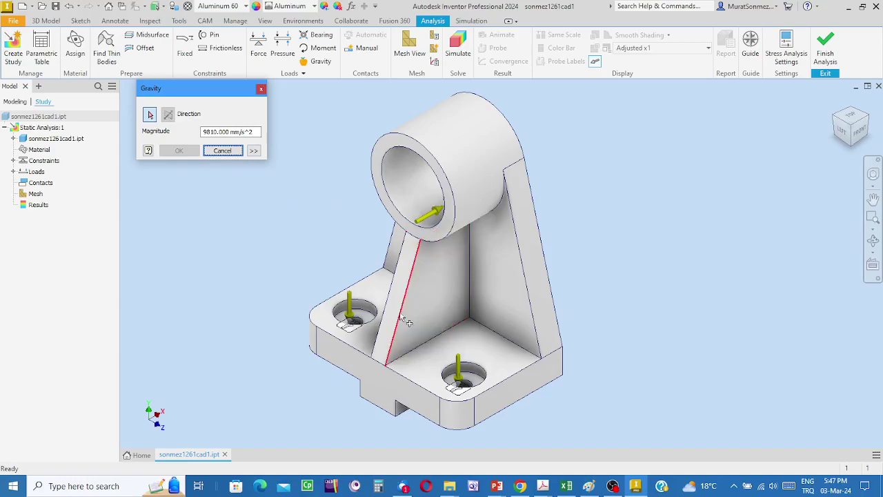
scroll(400, 317, up, 3)
middle_drag(250, 179, 309, 135)
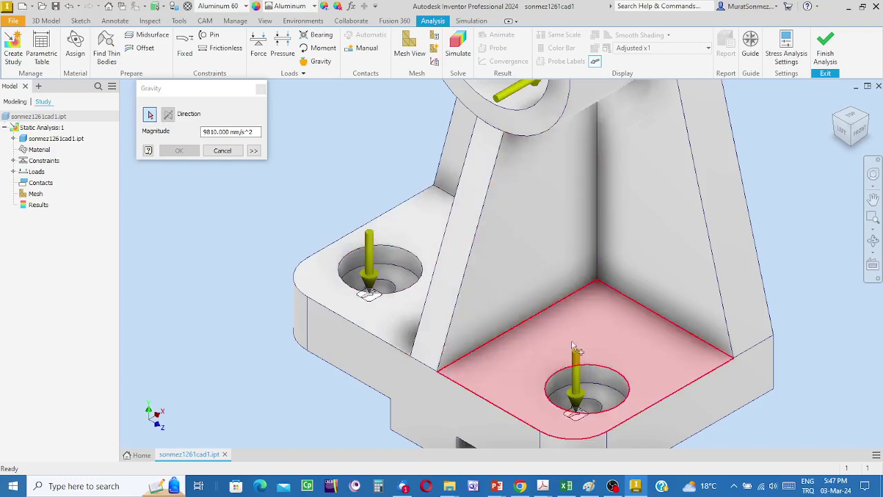
click(423, 215)
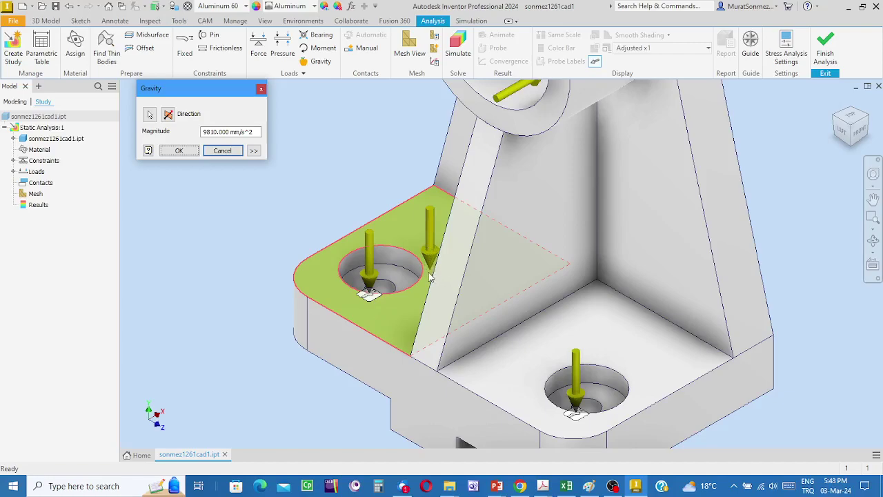
scroll(333, 177, down, 2)
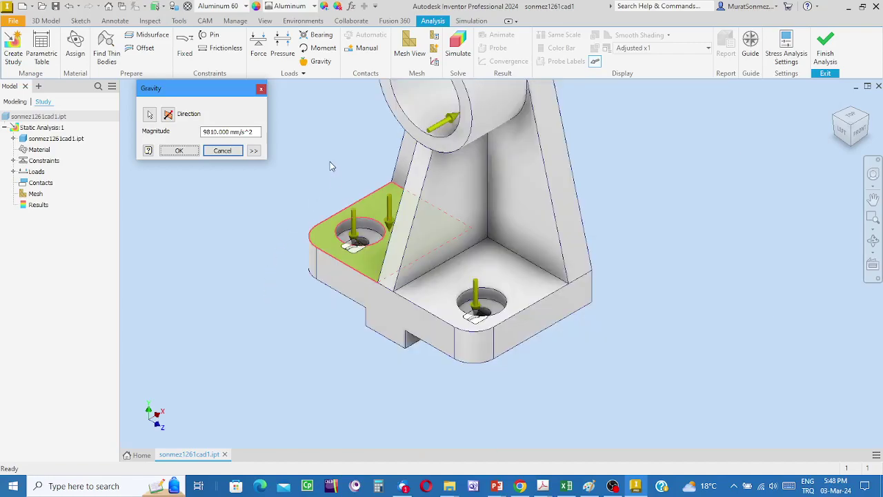
middle_drag(330, 165, 361, 157)
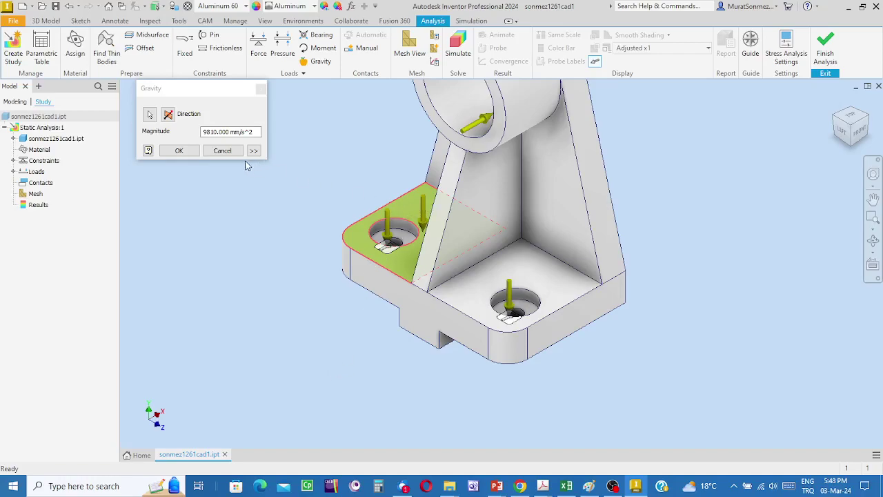
click(219, 131)
click(171, 153)
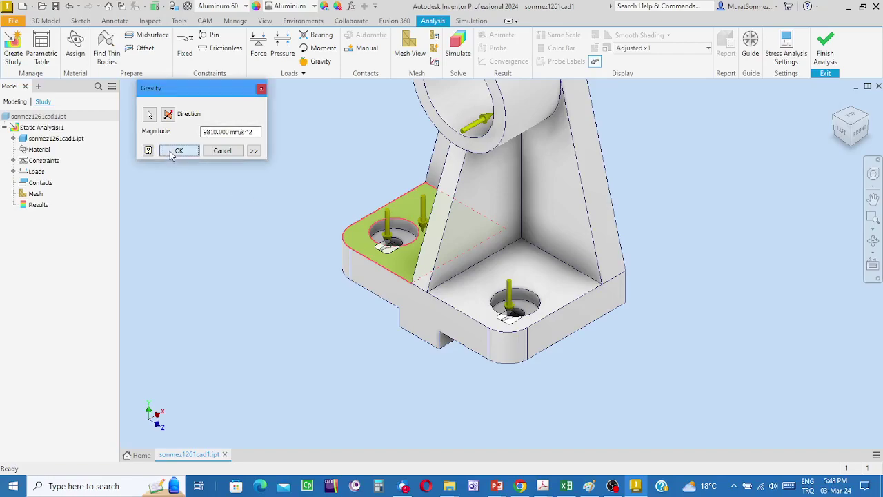
Step: Run the static analysis simulation for the current configuration of the bracket
scroll(765, 235, down, 5)
middle_drag(764, 235, 525, 286)
scroll(439, 261, up, 5)
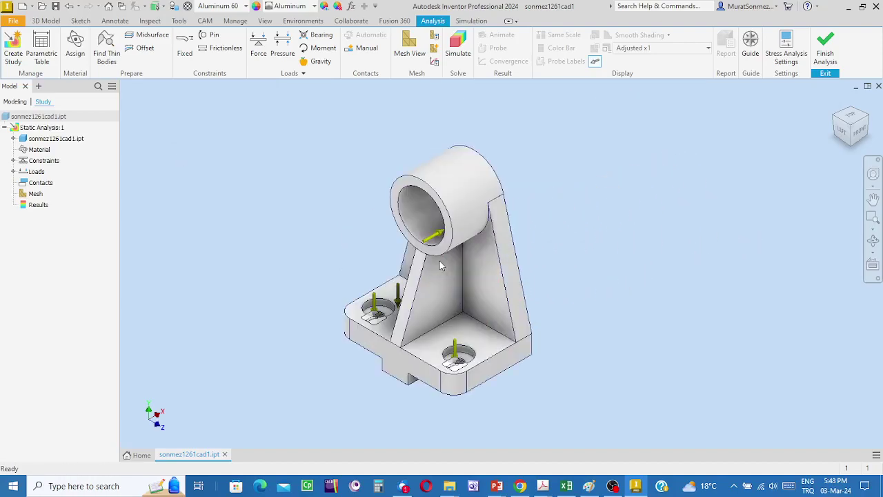
click(457, 41)
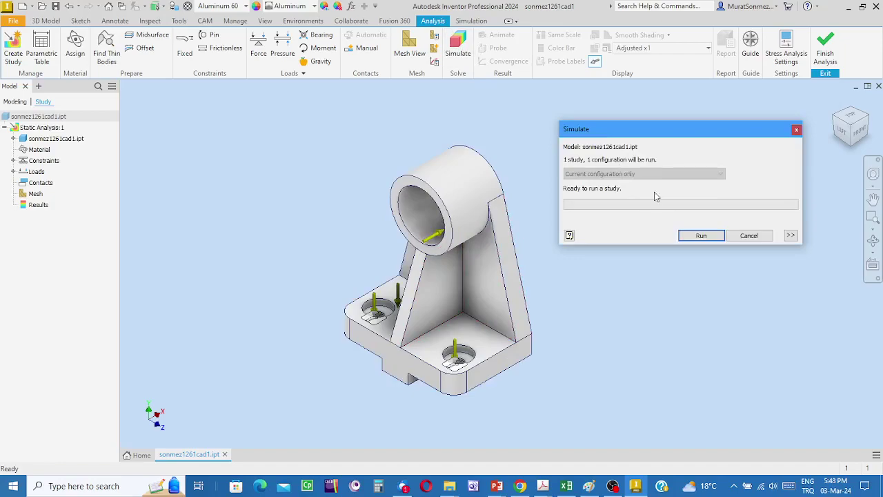
drag(651, 130, 198, 126)
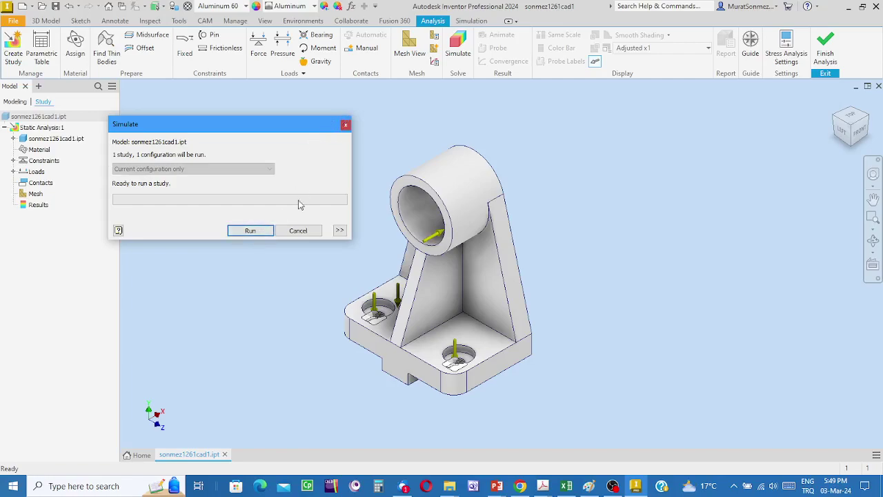
click(250, 231)
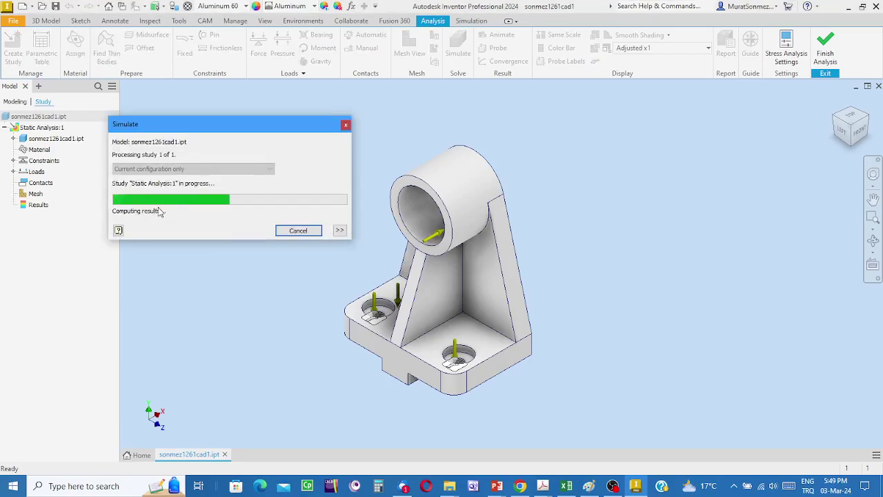
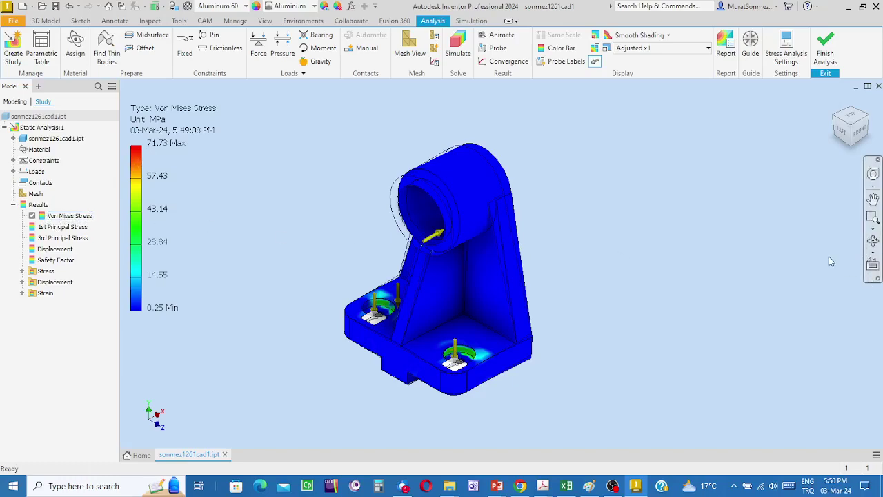
Step: Examine the Von Mises stress distribution around the two base holes and the rib-to-cylinder junction against the colour scale
click(873, 240)
drag(473, 282, 413, 126)
drag(492, 86, 456, 75)
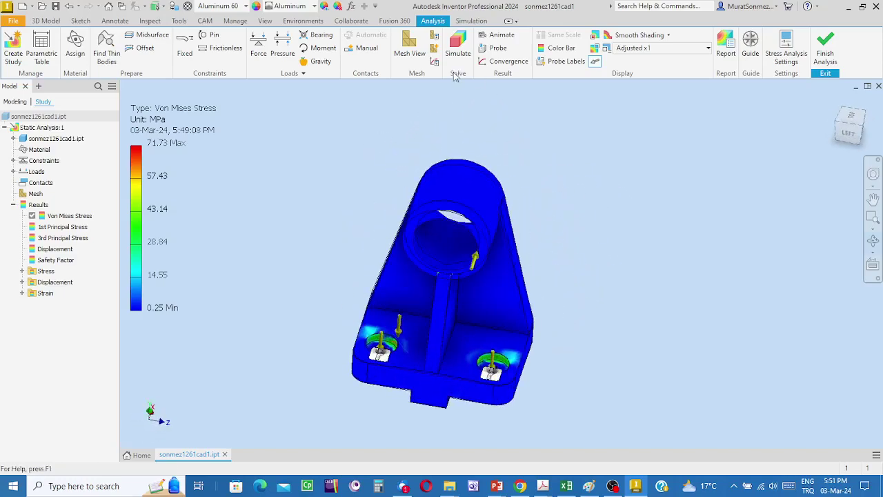
key(F4)
scroll(382, 358, down, 4)
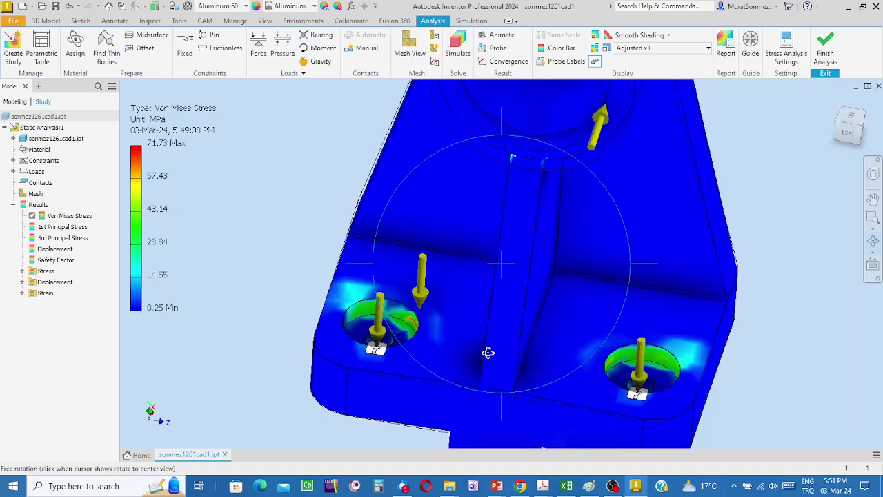
mouse_move(518, 269)
mouse_down()
mouse_move(566, 222)
mouse_move(581, 282)
mouse_move(548, 295)
mouse_move(467, 300)
mouse_move(517, 306)
mouse_move(518, 285)
mouse_up()
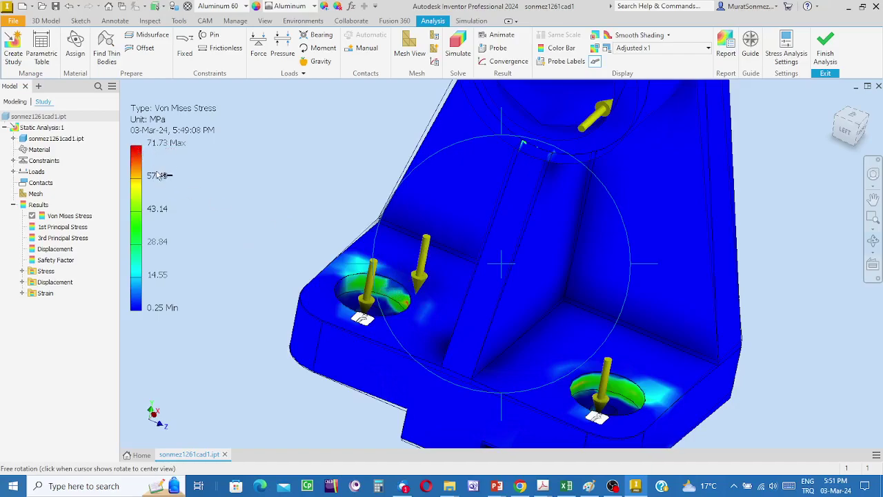
scroll(420, 347, up, 3)
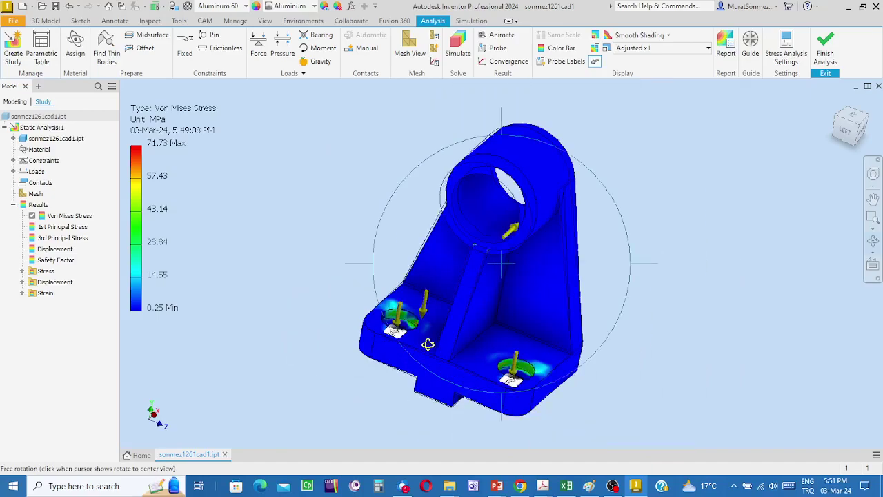
key(Escape)
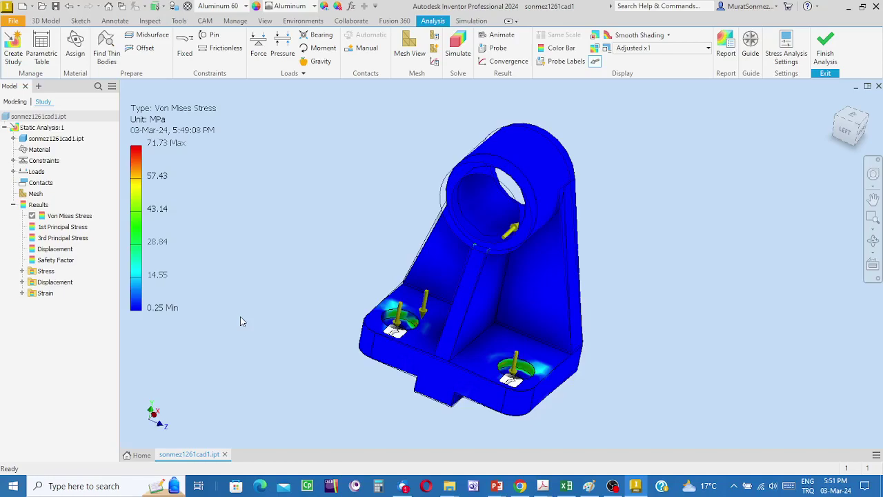
Step: Activate the Safety Factor result plot on the bracket
click(55, 260)
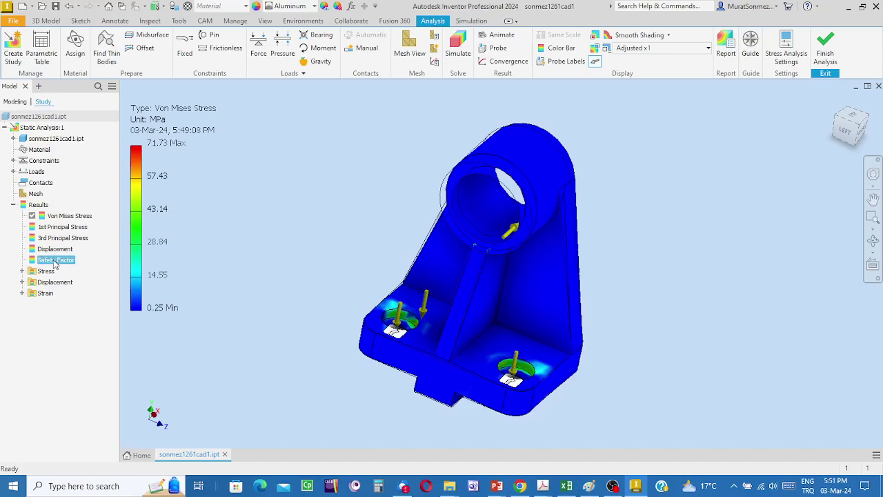
right_click(55, 263)
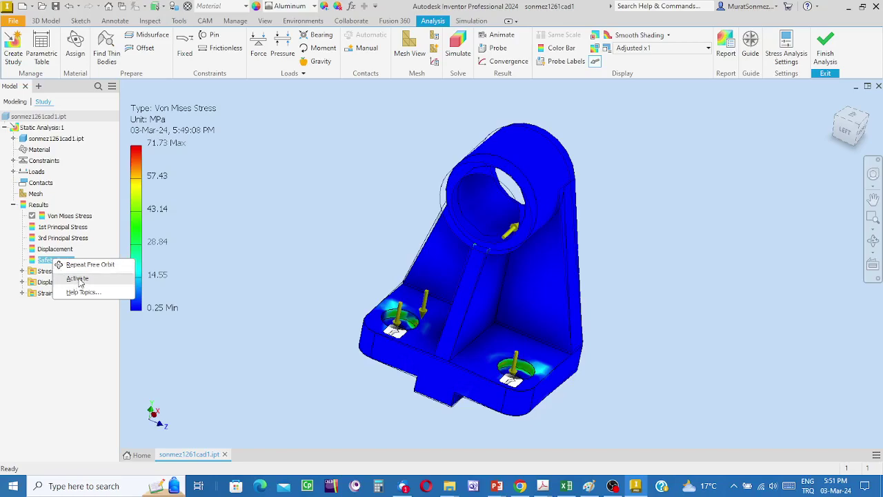
click(78, 280)
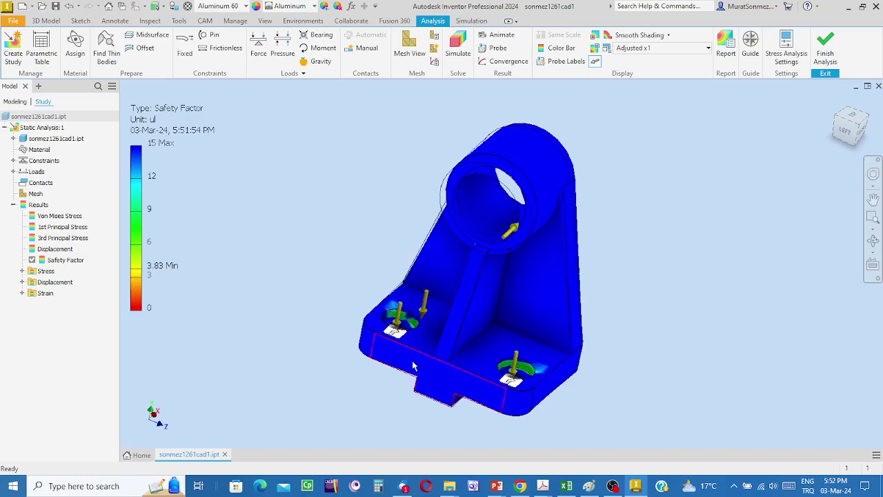
Step: Activate the Von Mises Stress result plot on the bracket
mouse_move(413, 361)
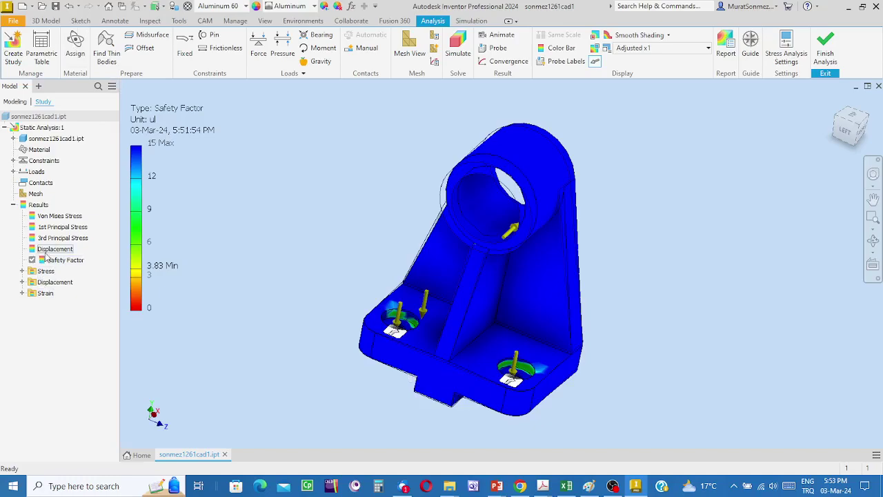
click(60, 216)
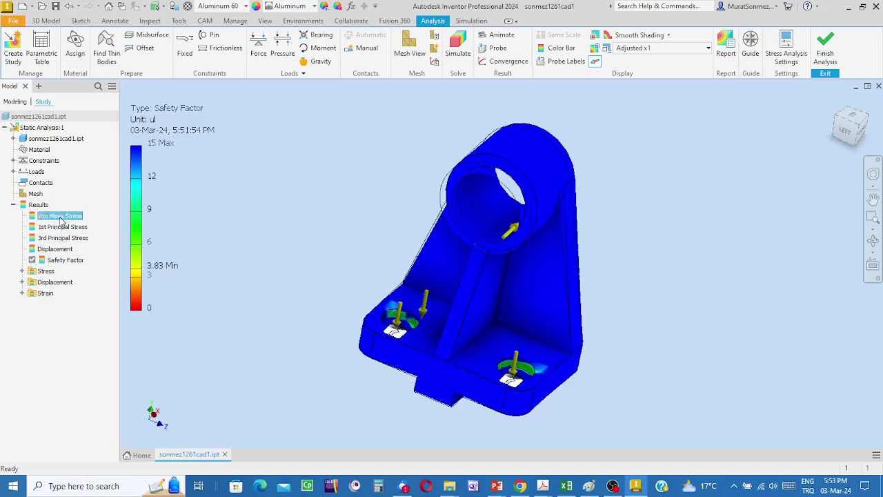
right_click(61, 219)
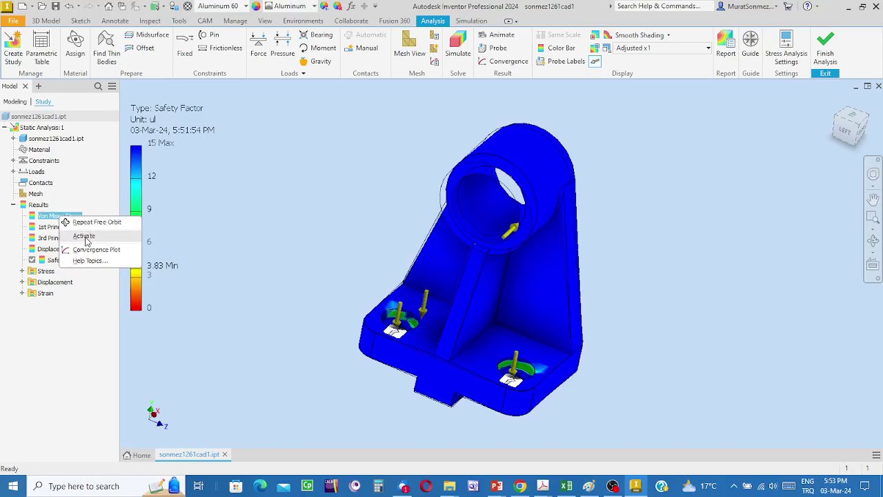
click(84, 237)
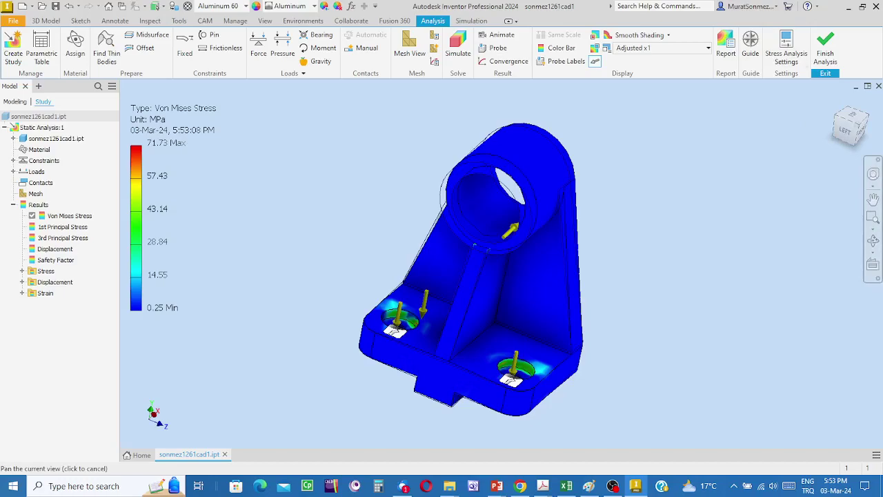
Step: View the bracket from the front and exaggerate its deformation with the Adjusted x5 displacement scale
click(861, 132)
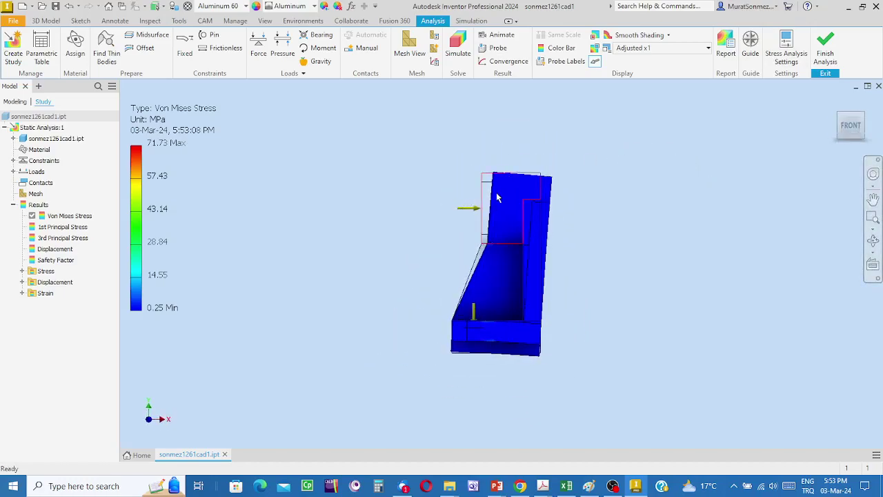
scroll(496, 198, up, 5)
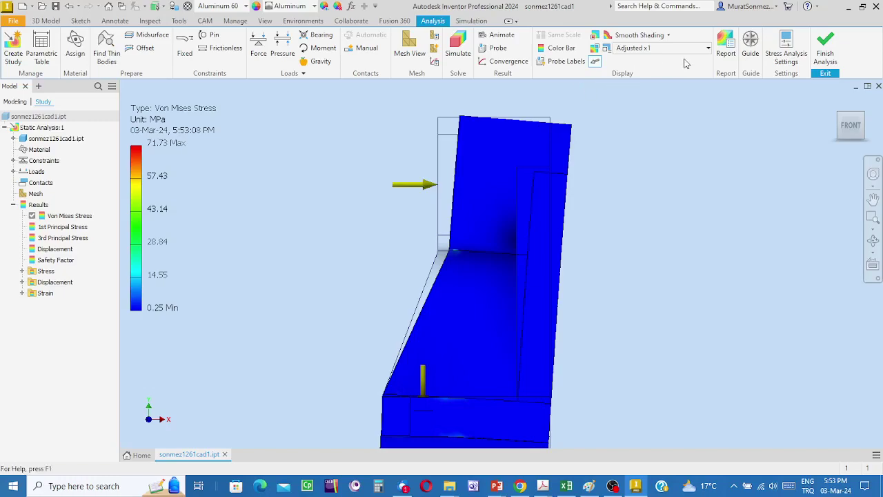
click(708, 49)
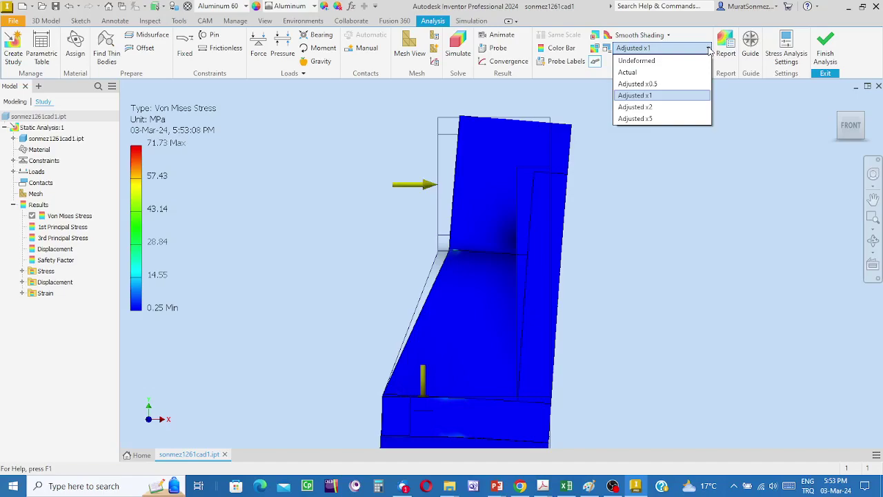
click(641, 119)
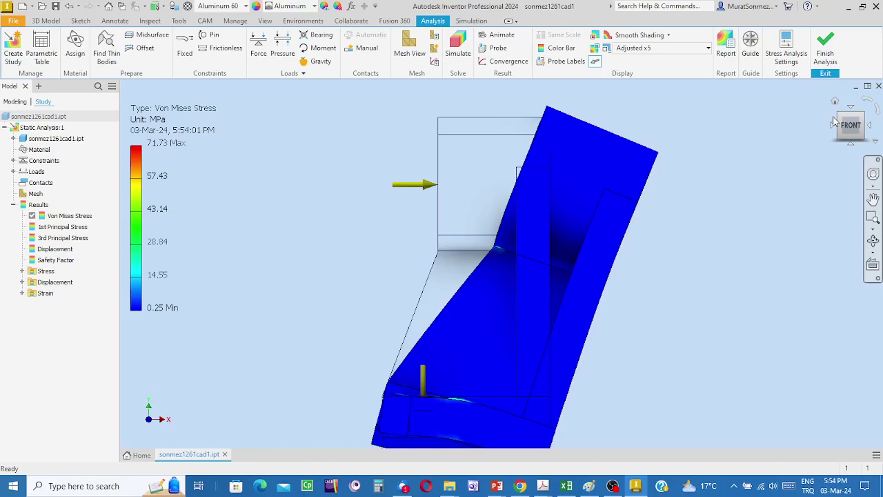
Step: Show the deformation at Actual scale, examine the cylinder's upper edge from the front, and restore the home view
click(708, 48)
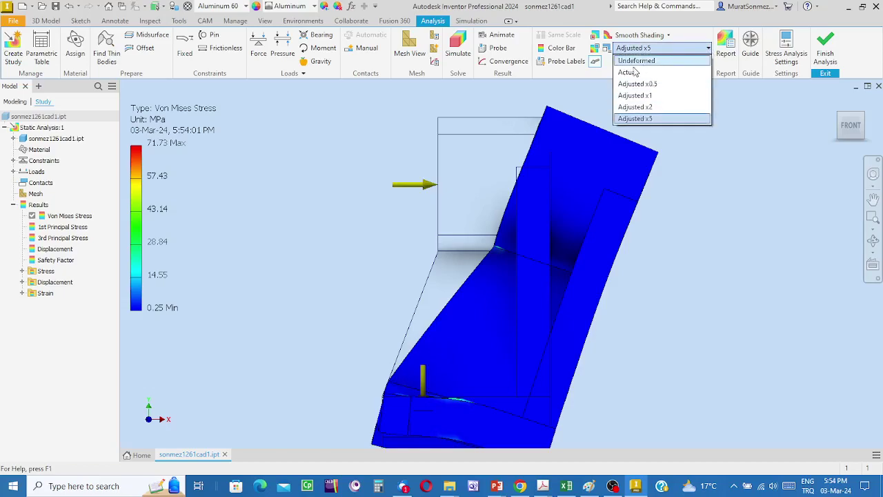
click(623, 73)
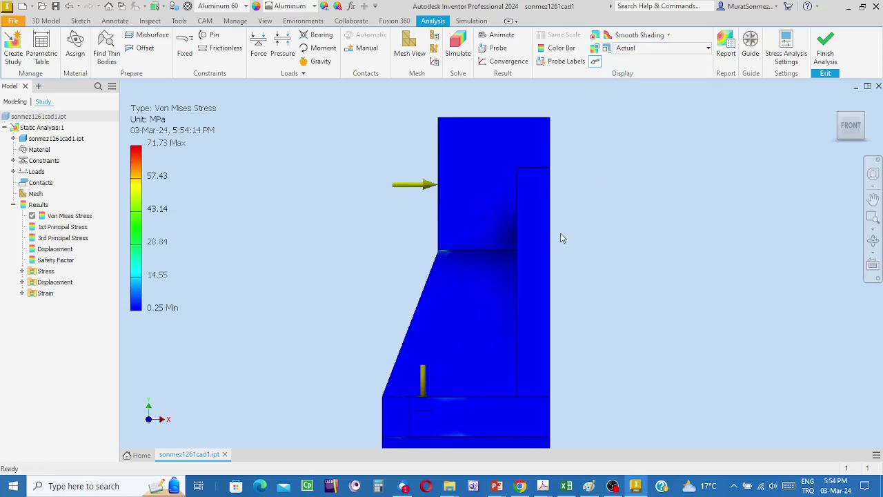
scroll(435, 172, up, 5)
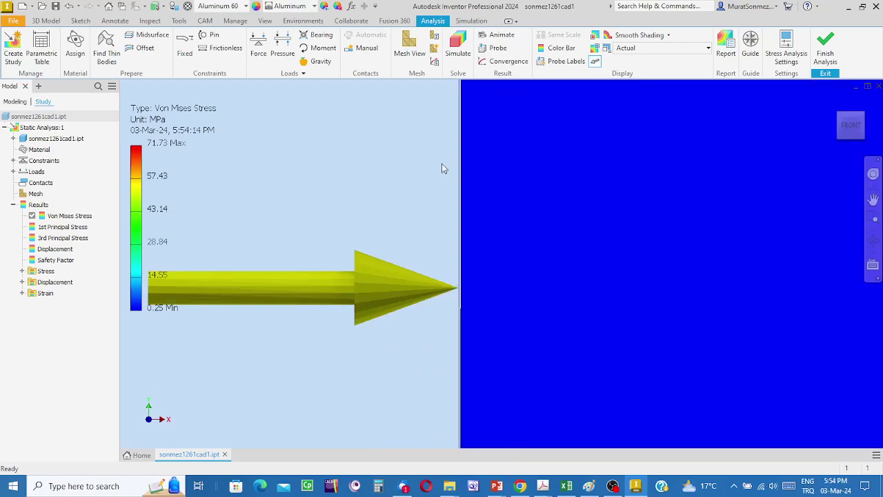
middle_drag(442, 164, 424, 135)
scroll(426, 135, up, 3)
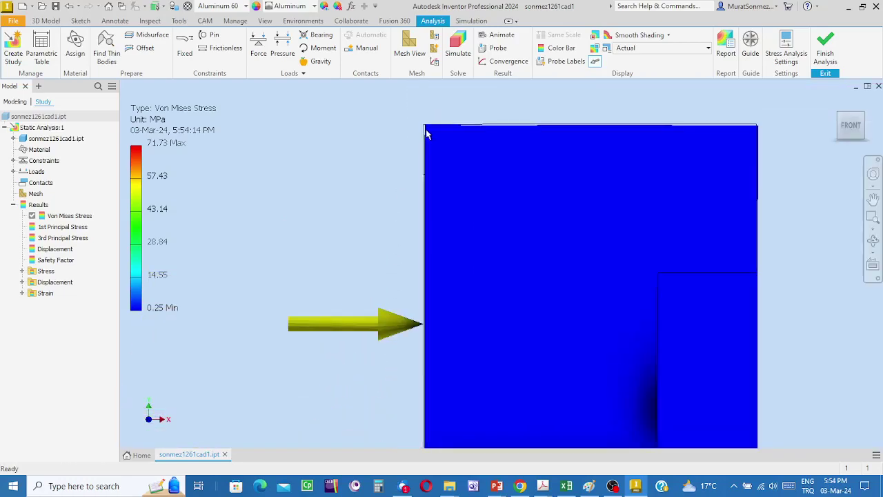
scroll(744, 136, up, 3)
click(833, 101)
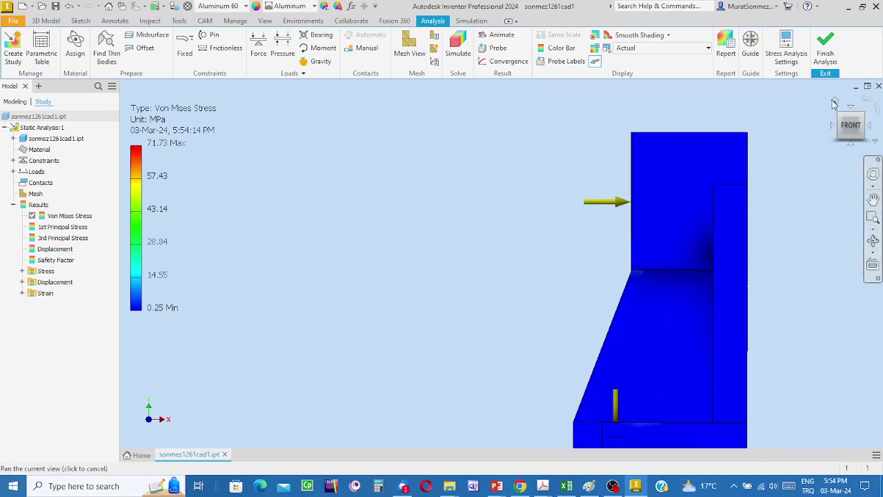
click(835, 102)
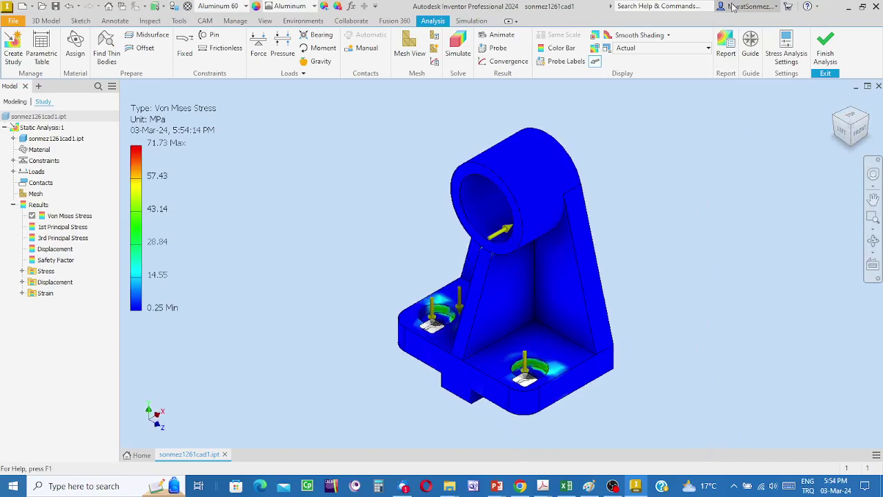
Step: Probe the Von Mises stress on the base's top face beside the rear hole
click(495, 49)
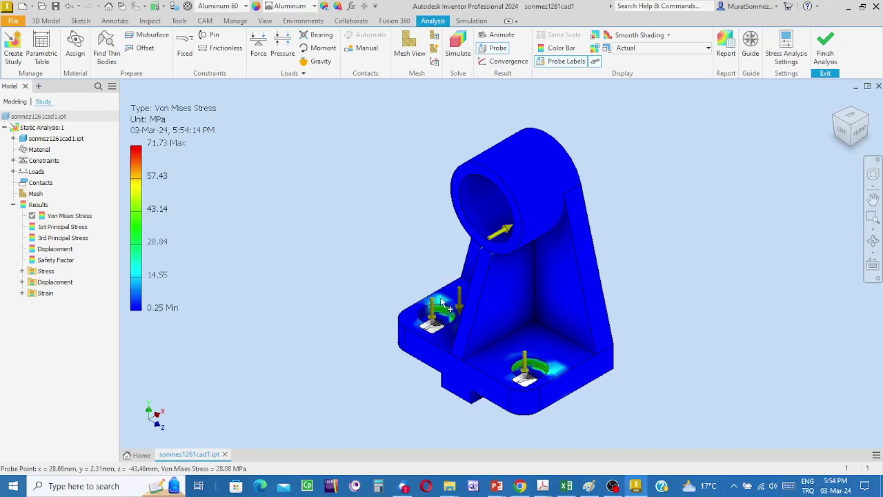
click(437, 297)
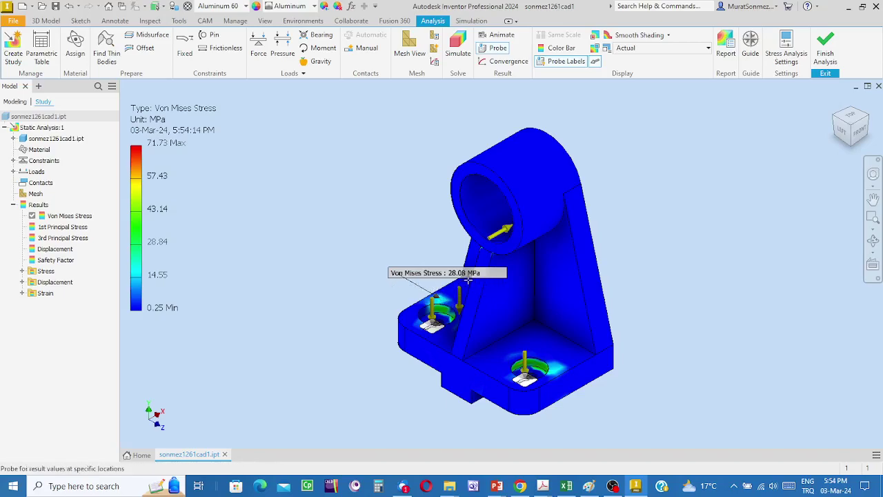
scroll(468, 277, up, 3)
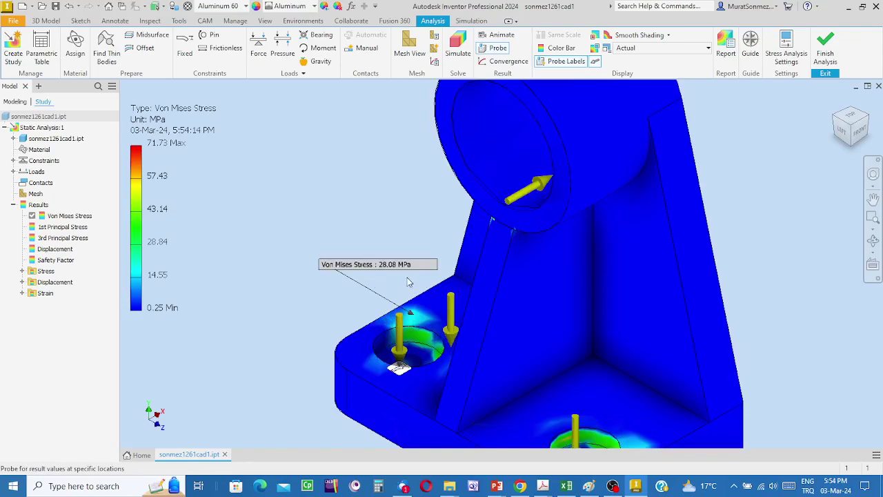
scroll(420, 273, down, 5)
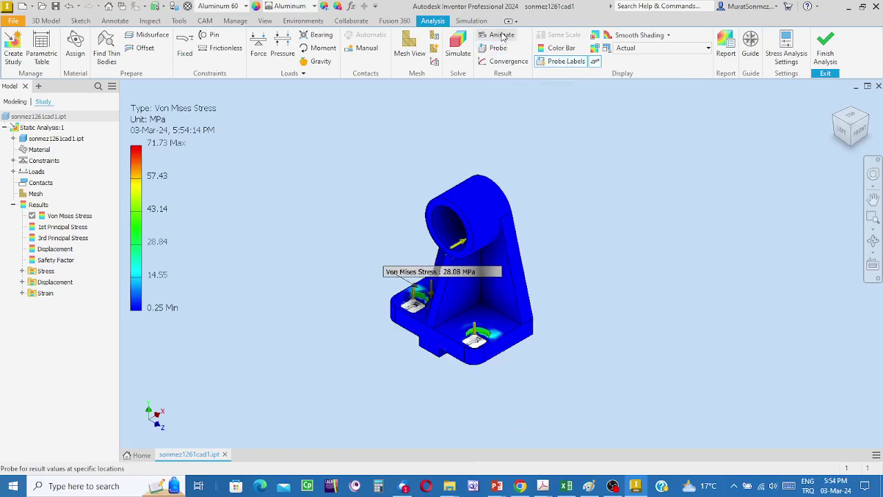
Step: Open the result animation settings and set the displacement display scale to Adjusted x0.5
click(501, 36)
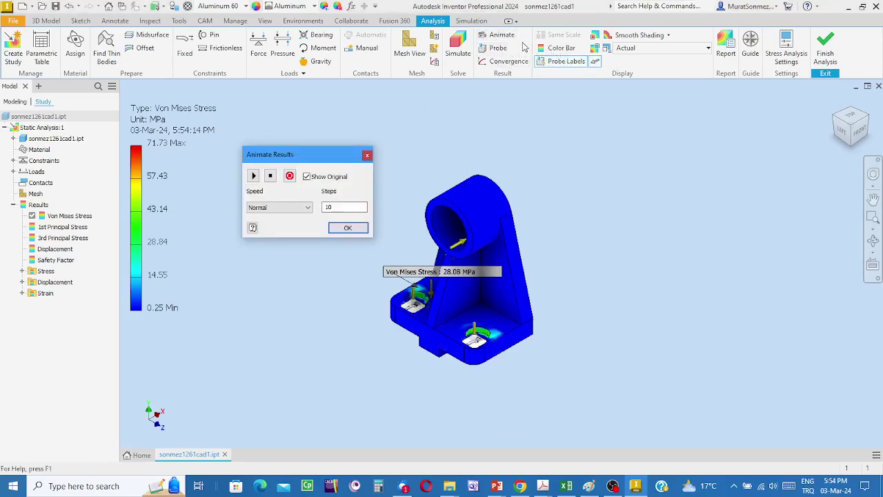
scroll(505, 235, up, 6)
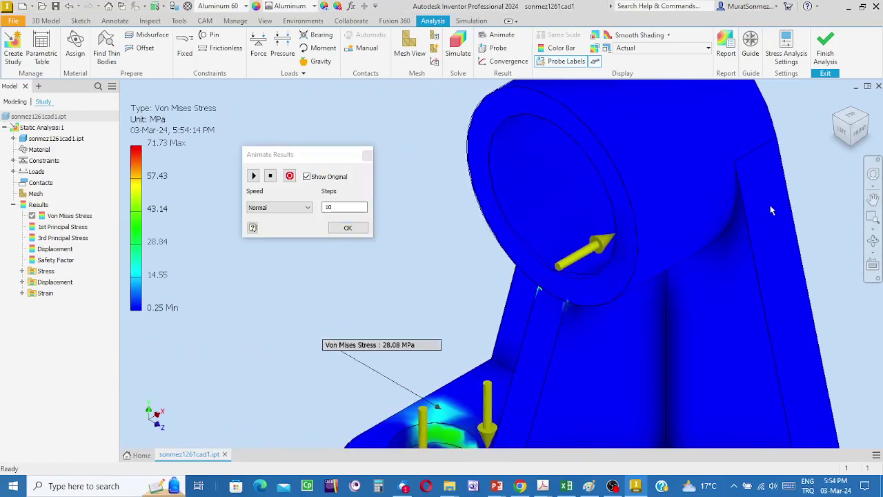
scroll(770, 205, down, 6)
middle_drag(769, 205, 711, 201)
scroll(553, 206, up, 5)
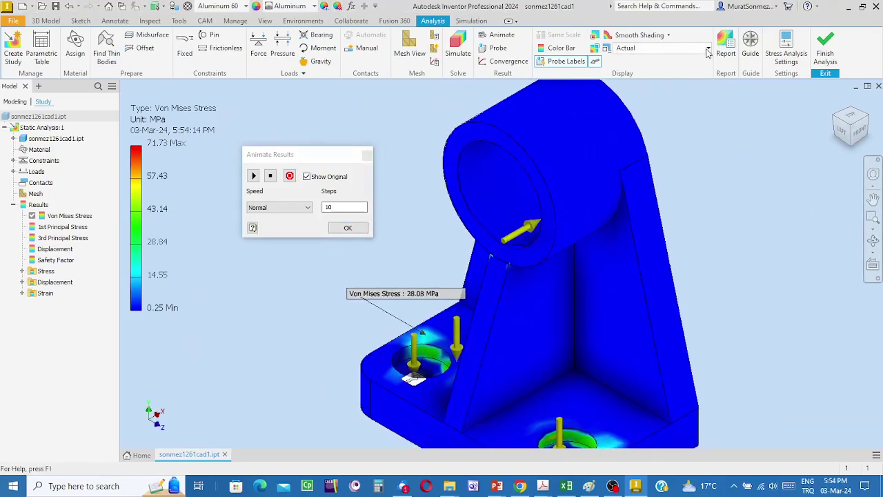
click(707, 53)
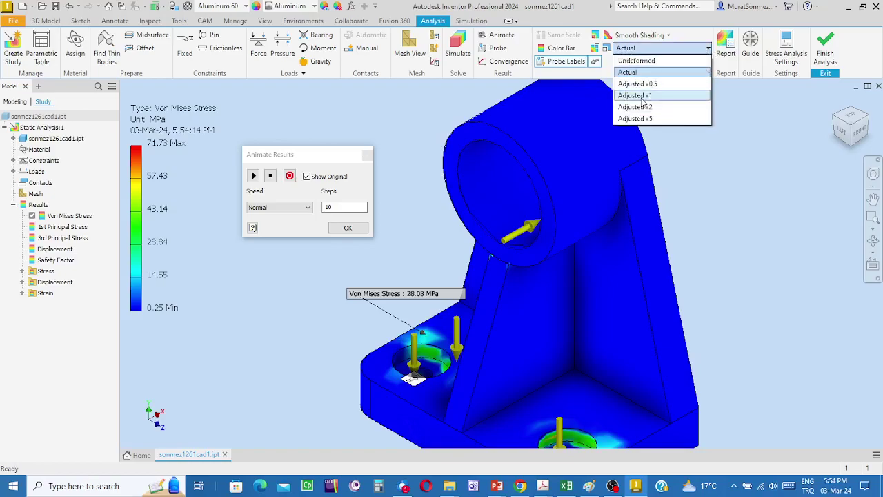
click(641, 84)
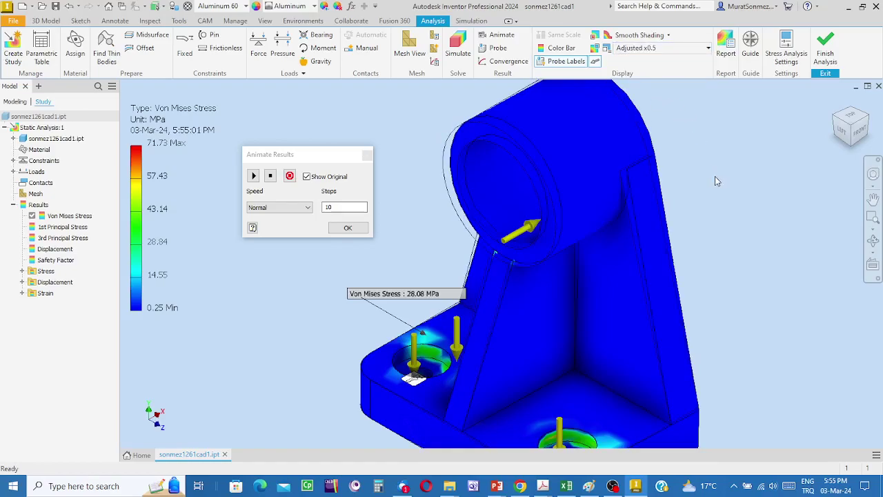
Step: Set the displacement scale to Adjusted x1, play the Von Mises stress animation at Normal speed with 10 steps, and close it
click(708, 52)
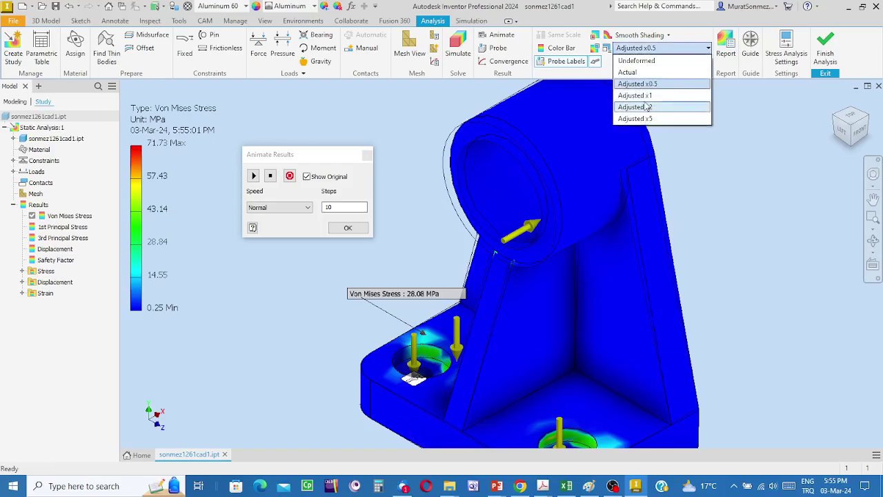
click(641, 97)
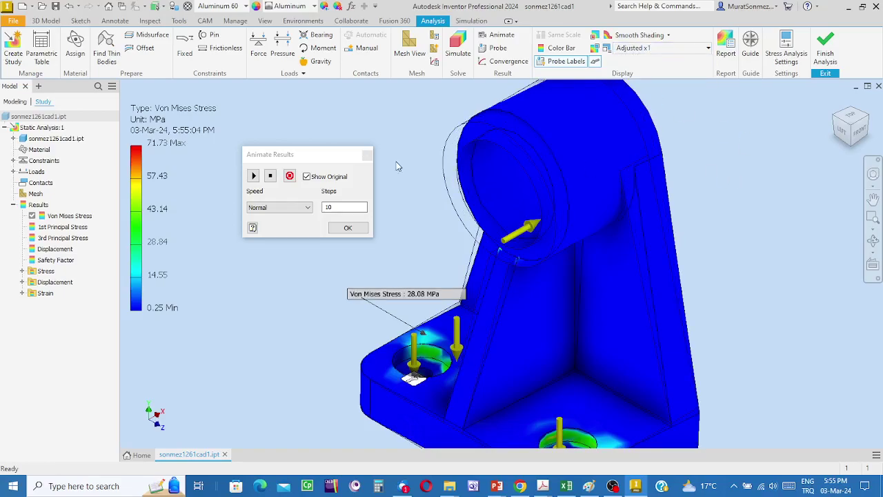
click(253, 176)
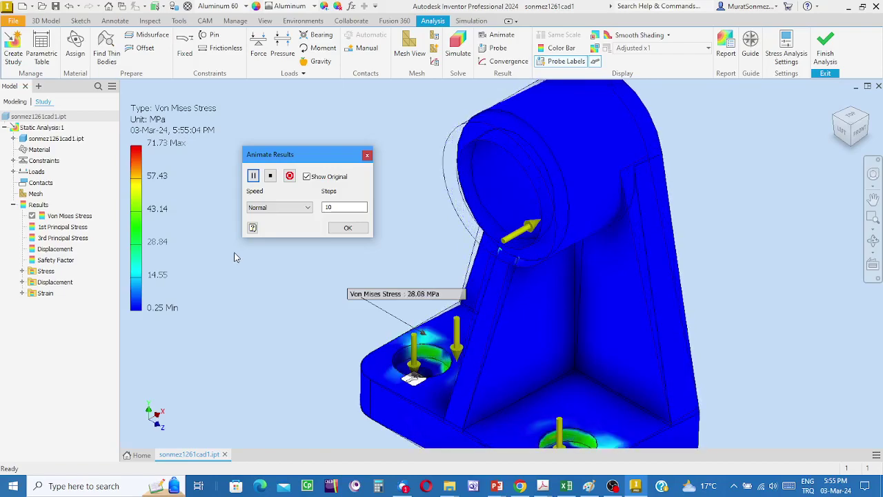
click(367, 155)
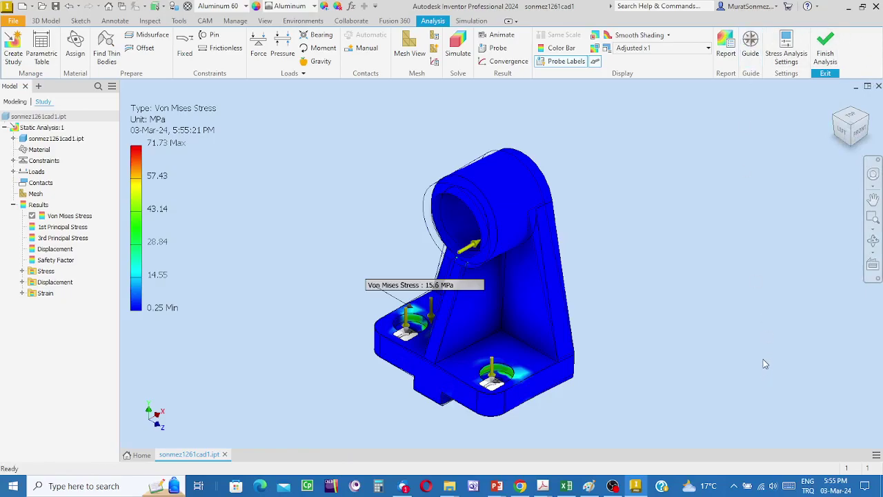
click(612, 486)
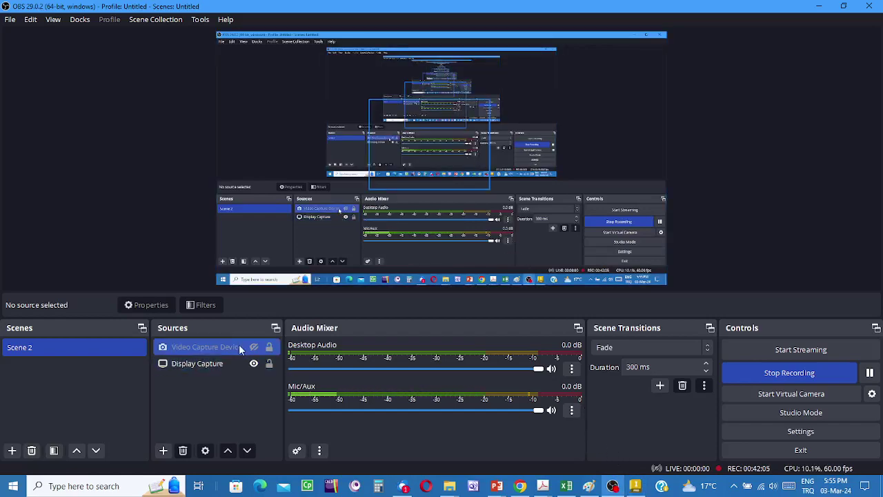
click(253, 347)
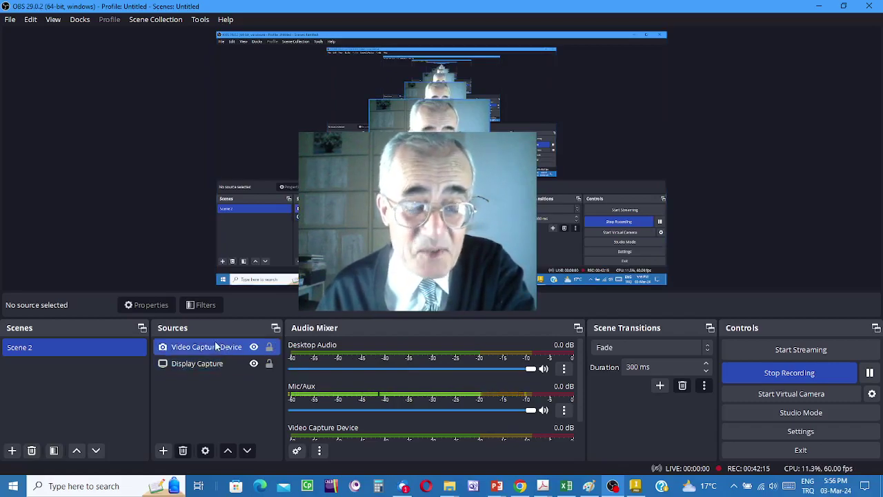
click(254, 347)
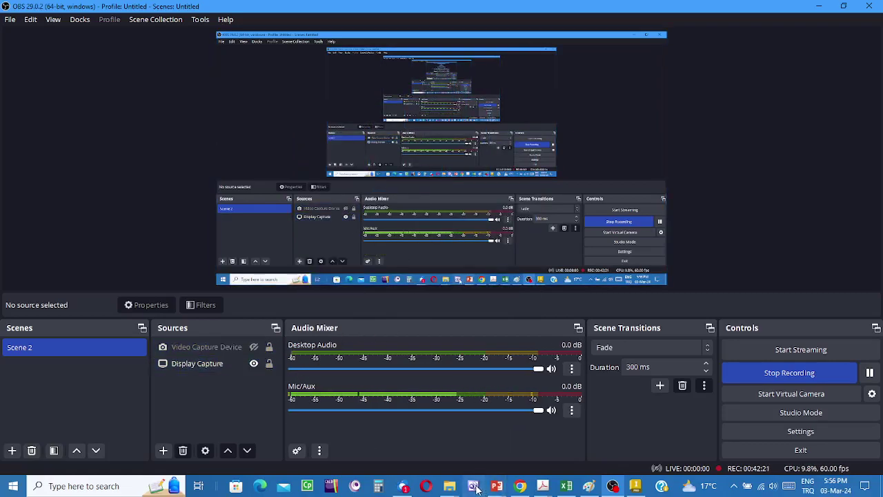
Step: Return to Inventor and finish the stress analysis, going back to the part modelling environment
click(636, 486)
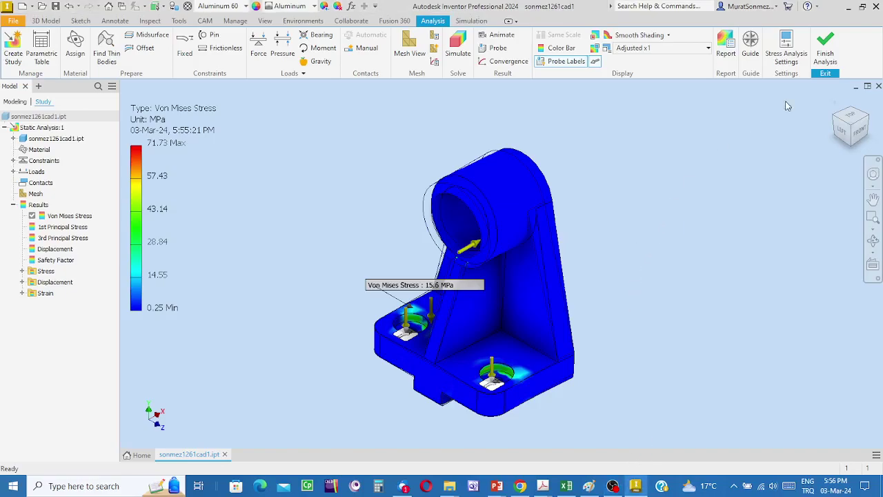
click(828, 43)
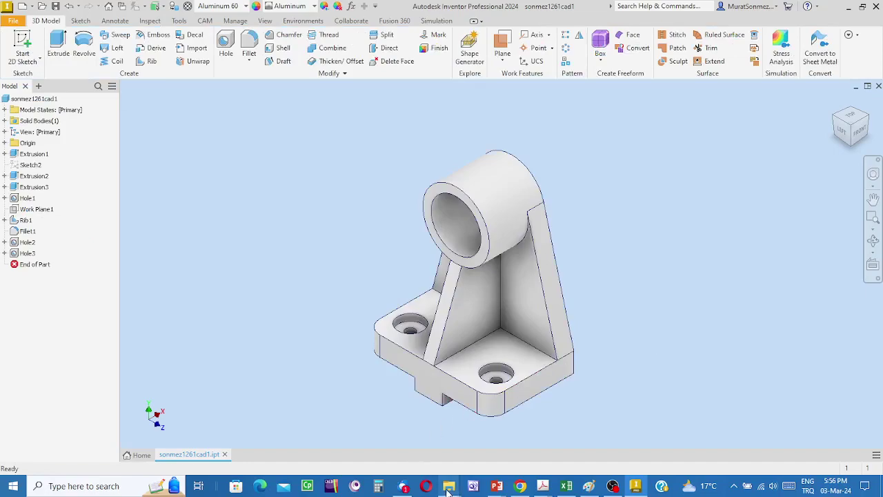
Step: Switch to File Explorer and go up from the bracket's project folder to the CW folder
mouse_move(448, 488)
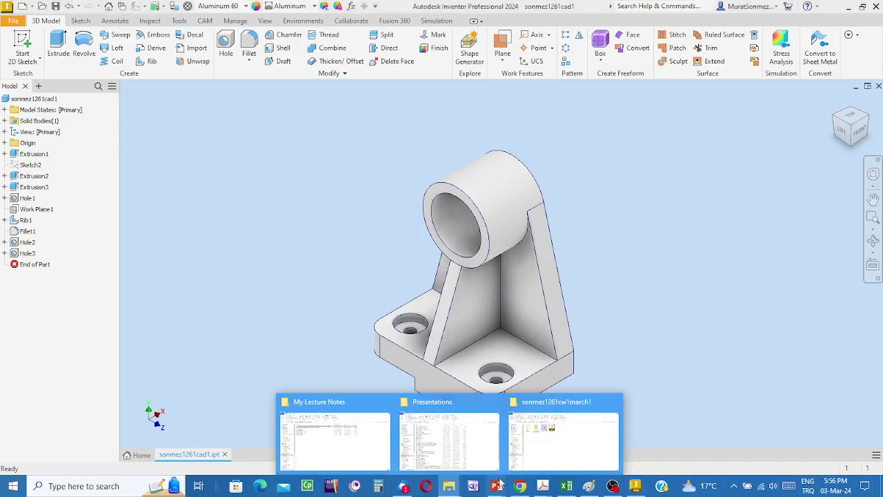
click(560, 442)
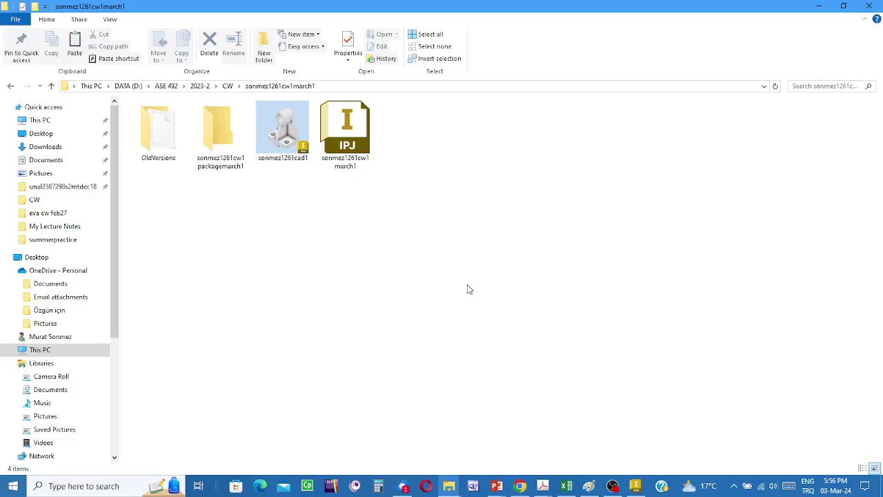
click(228, 87)
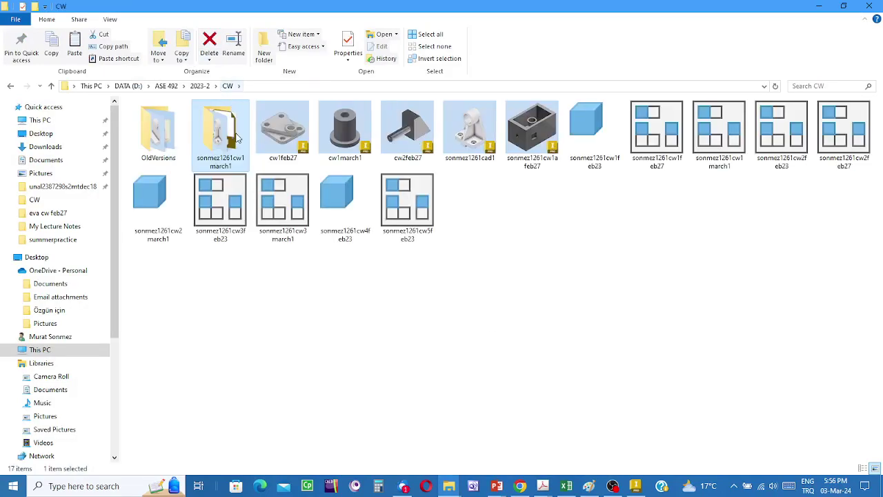
Step: Open the bracket's cw1march1 project folder, switch to the bracket part in Inventor, and return to the project folder in File Explorer
double_click(214, 143)
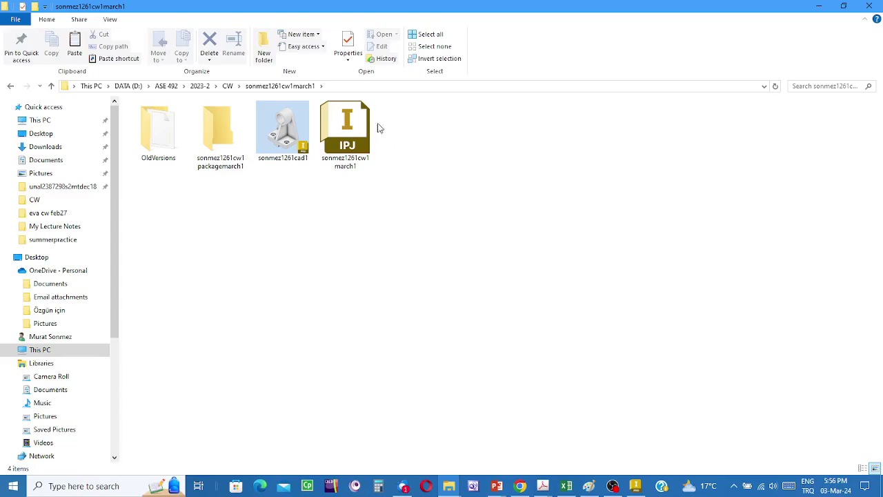
click(635, 485)
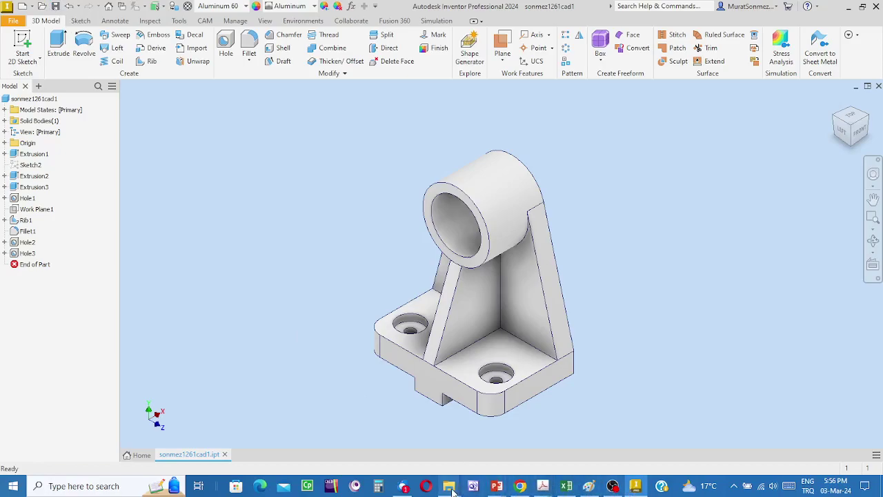
mouse_move(450, 487)
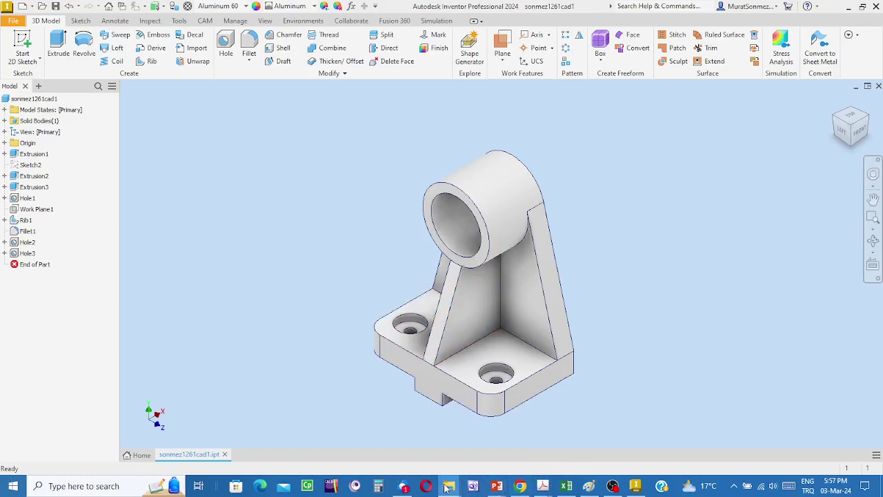
click(526, 452)
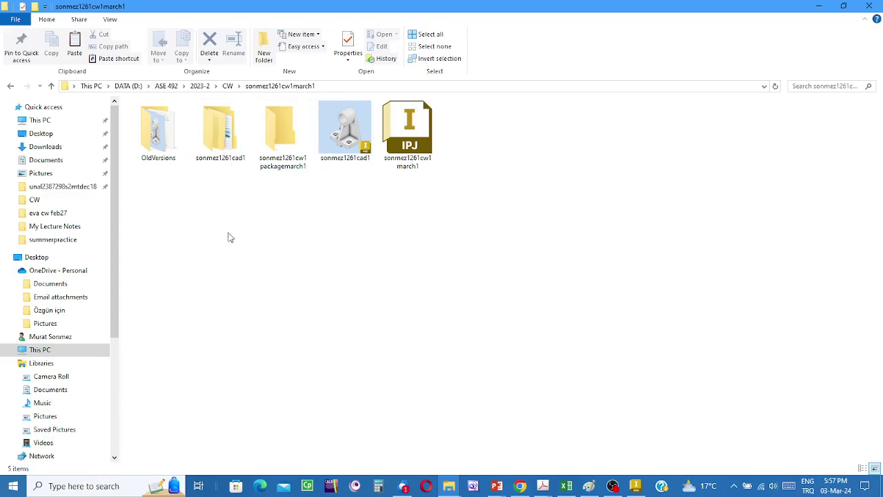
Step: Examine the simulation files in the cad1 subfolder under AIP > FEA and go back up to the cw1march1 project folder
click(230, 142)
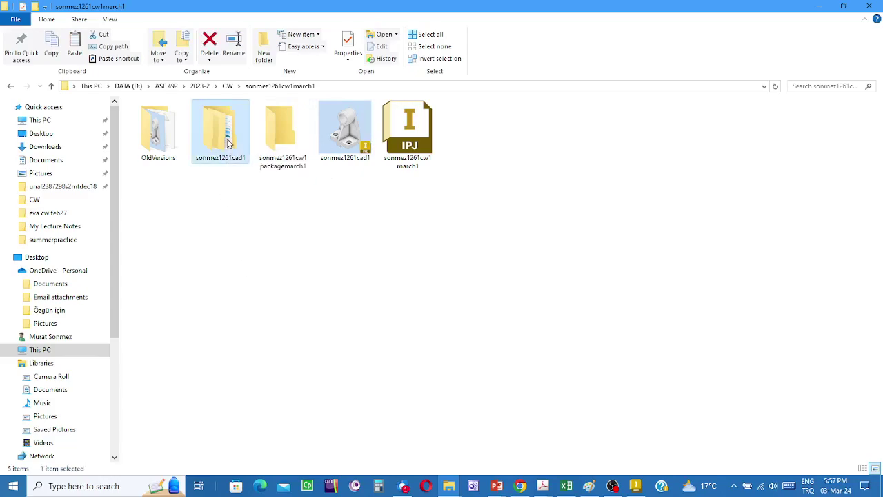
double_click(229, 142)
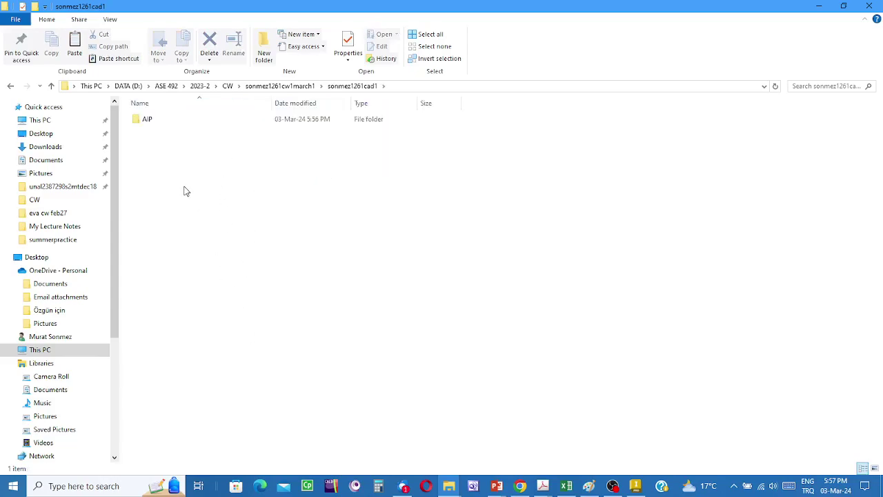
double_click(139, 121)
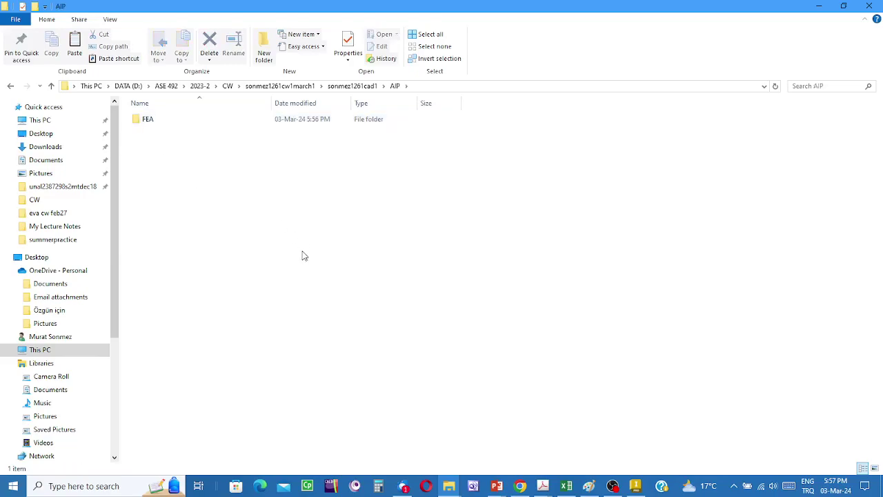
double_click(138, 125)
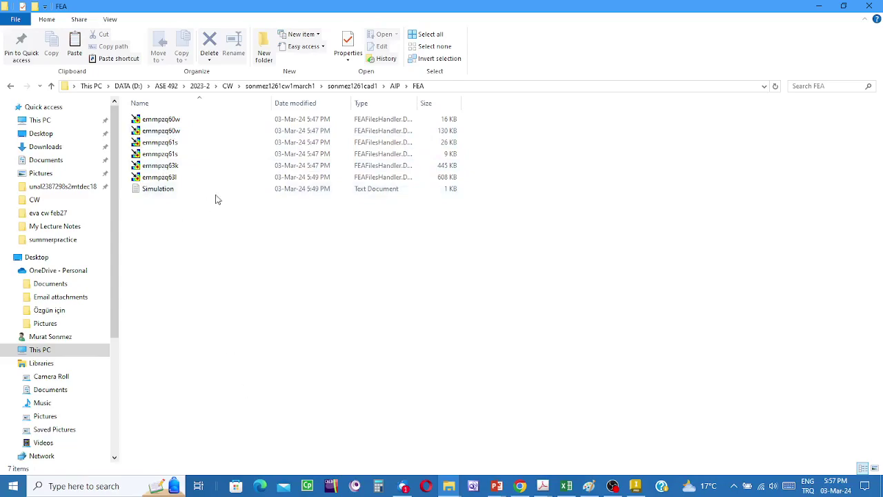
click(340, 87)
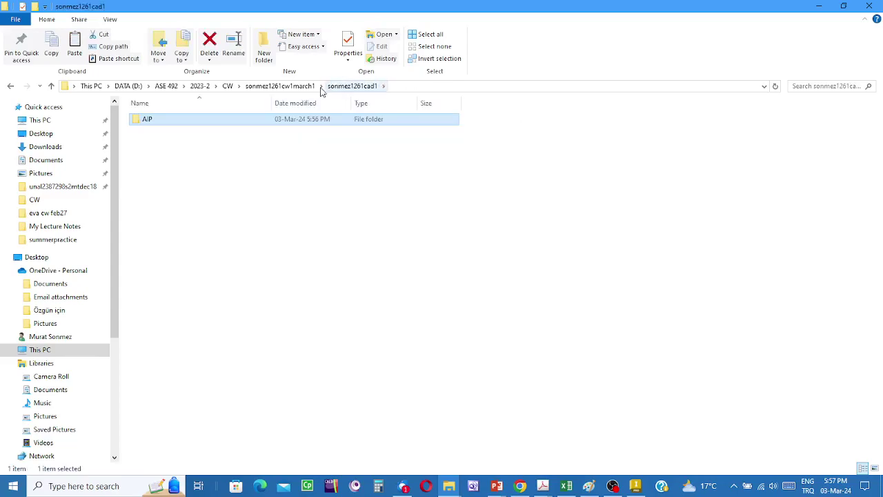
click(271, 87)
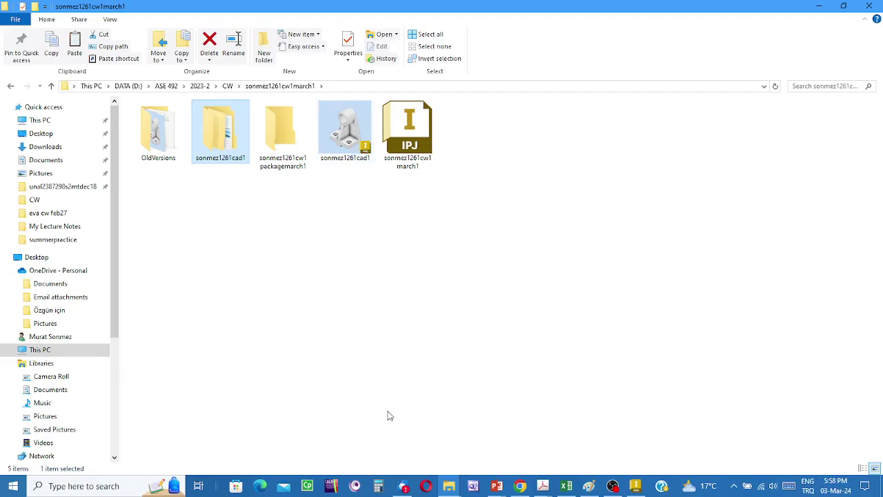
Step: Switch to OBS, make the Video Capture Device source visible and hide the Display Capture source in Scene 2
click(612, 486)
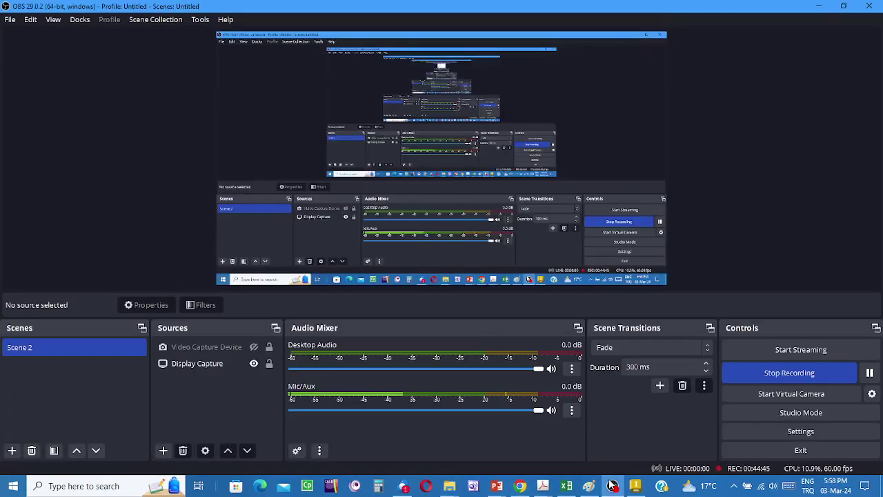
click(254, 347)
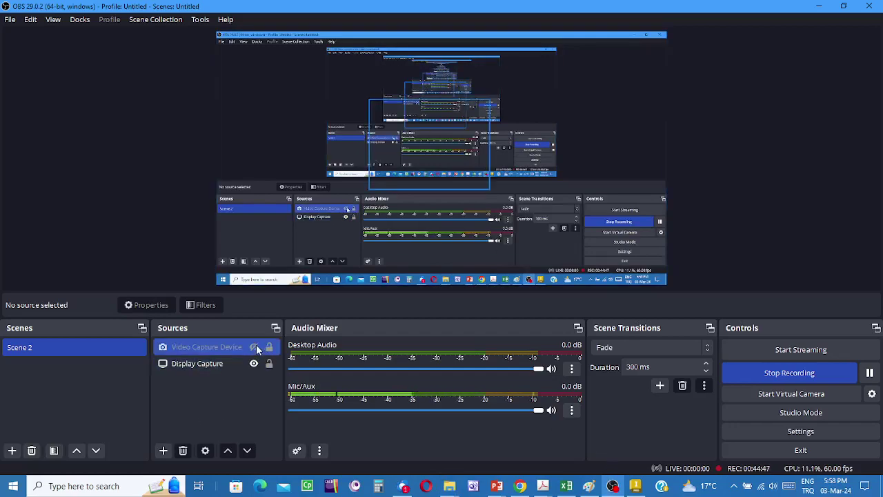
click(252, 357)
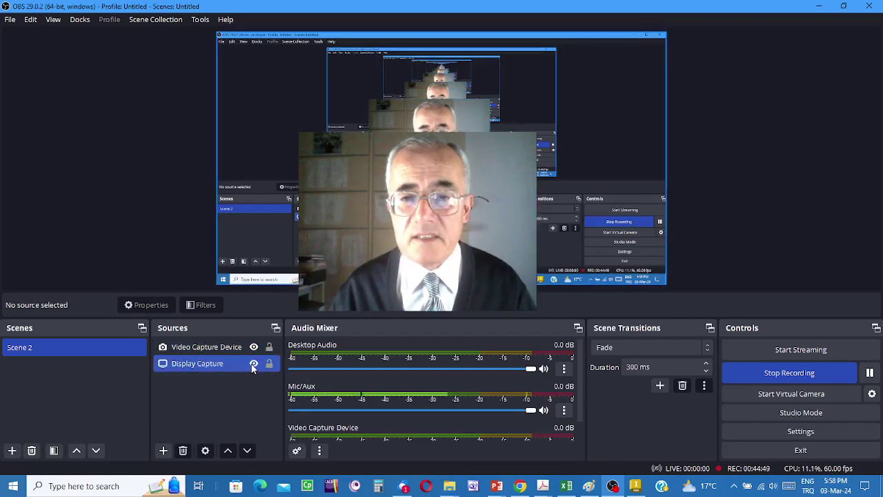
click(253, 363)
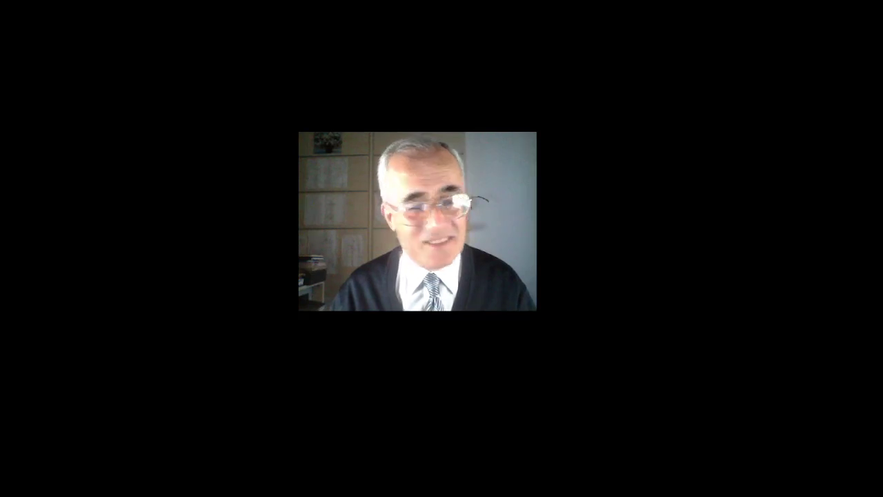